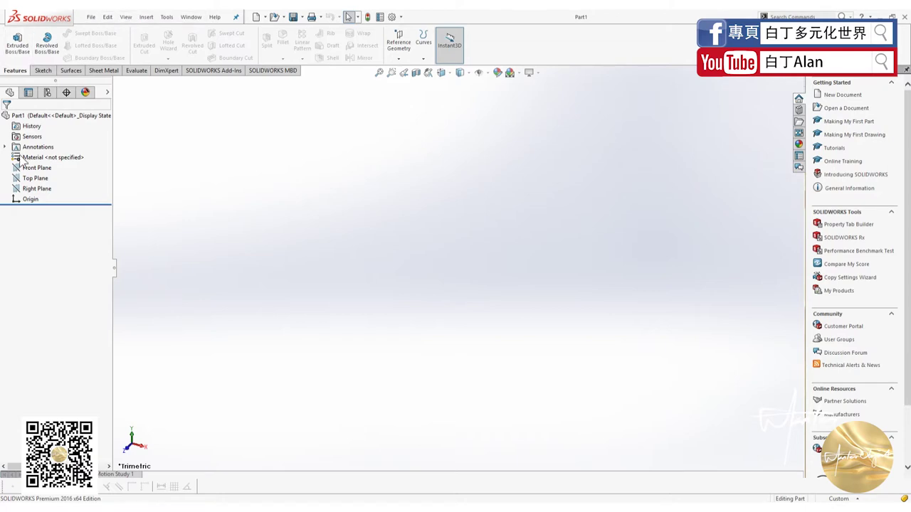
Step: Select and then deselect Top Plane, and bring up the Sketch tab tools for Part1
{"action": "left_click", "coordinate": [35, 179]}
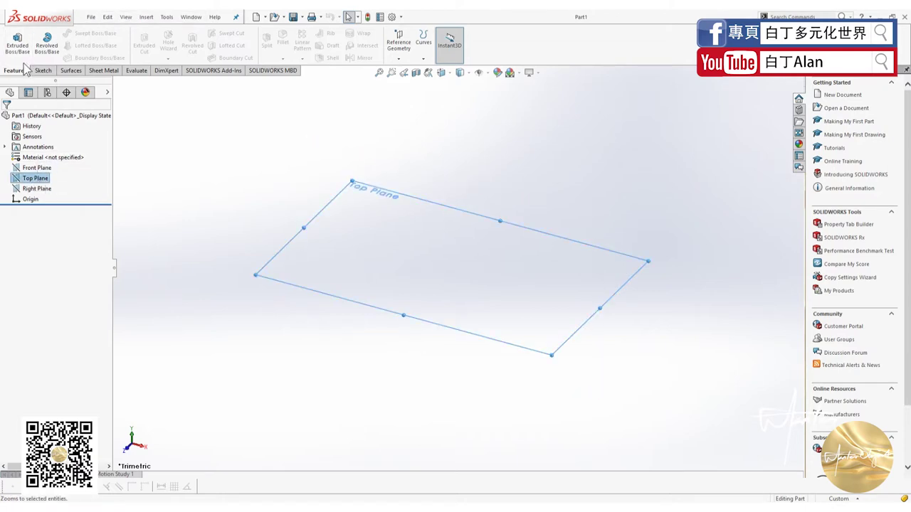
{"action": "left_click", "coordinate": [199, 174]}
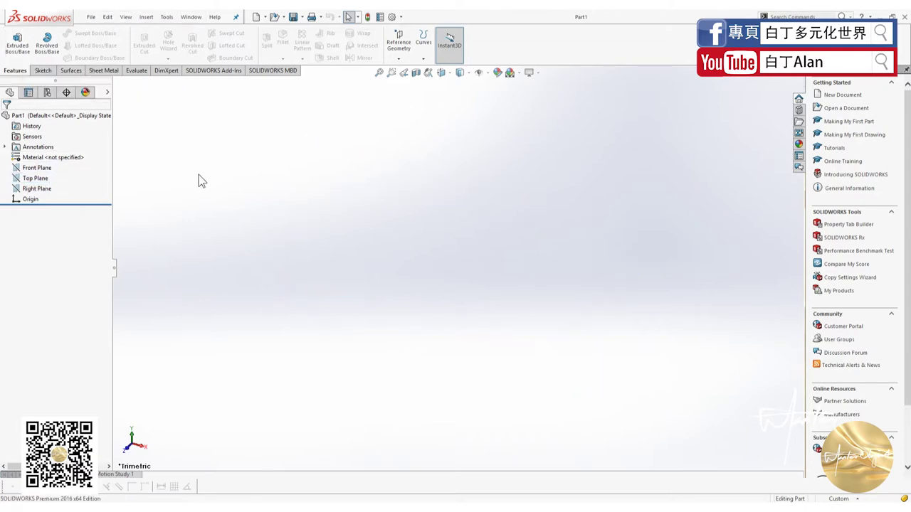
{"action": "left_click", "coordinate": [48, 71]}
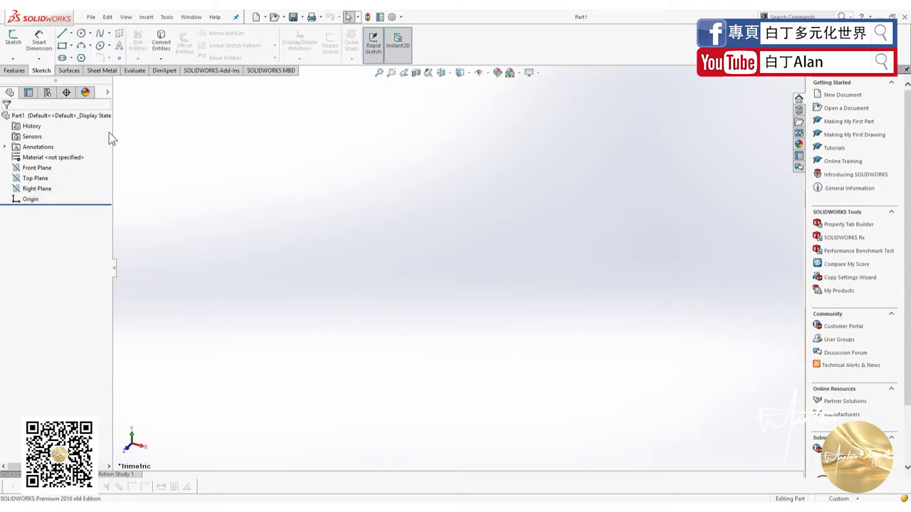
Step: Start a sketch on Top Plane and draw a corner rectangle from the origin
{"action": "left_click", "coordinate": [20, 43]}
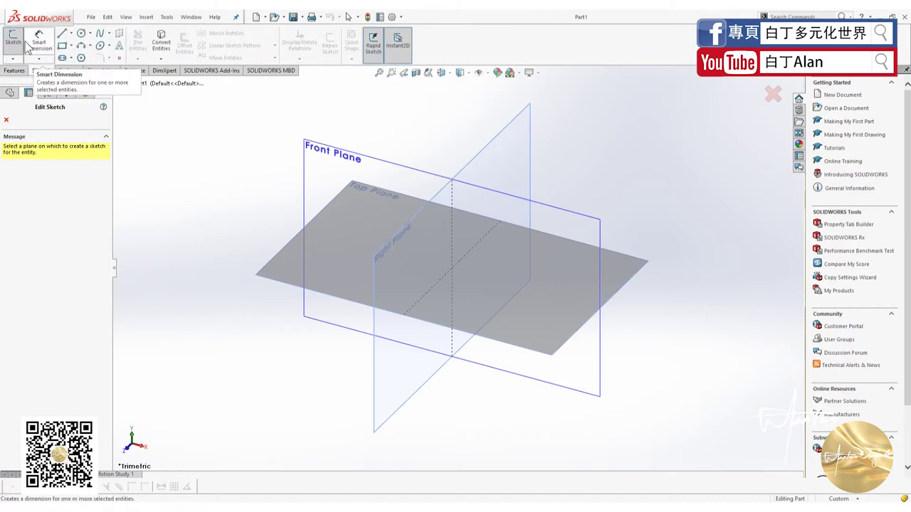
{"action": "left_click", "coordinate": [332, 283]}
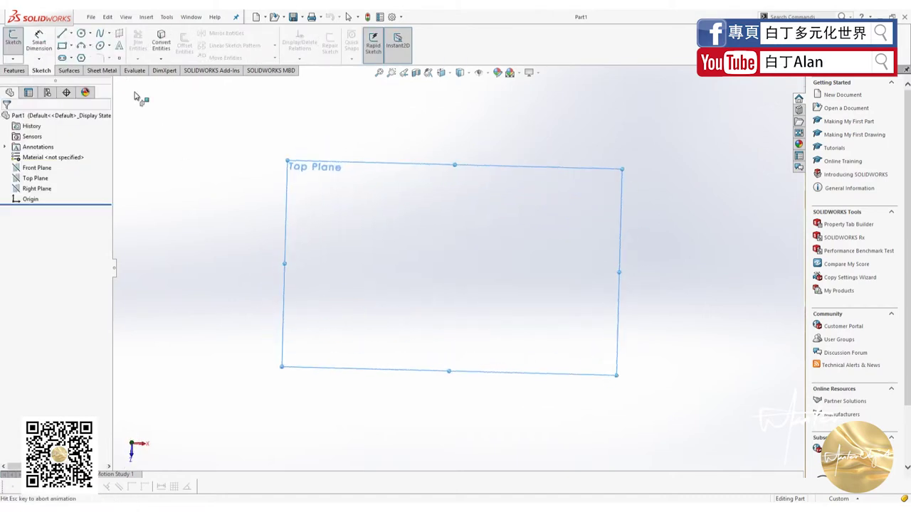
{"action": "left_click", "coordinate": [62, 45]}
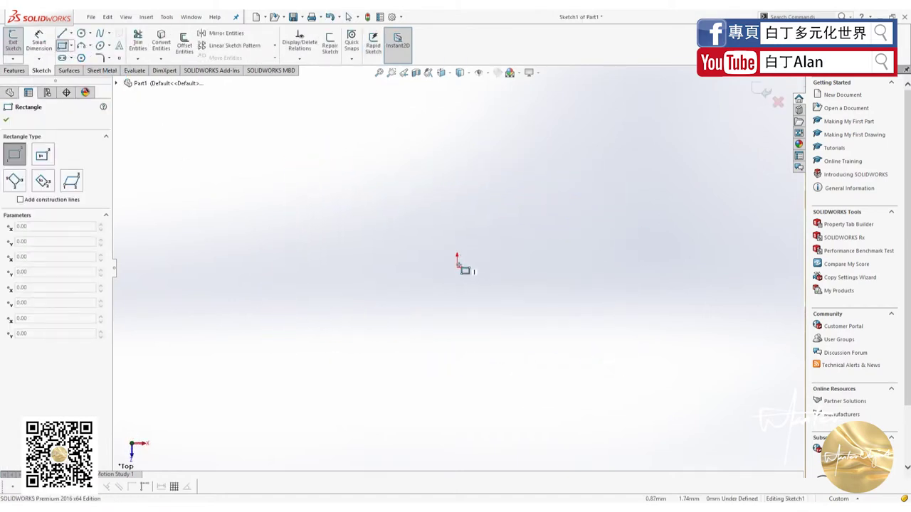
{"action": "key", "text": "Escape"}
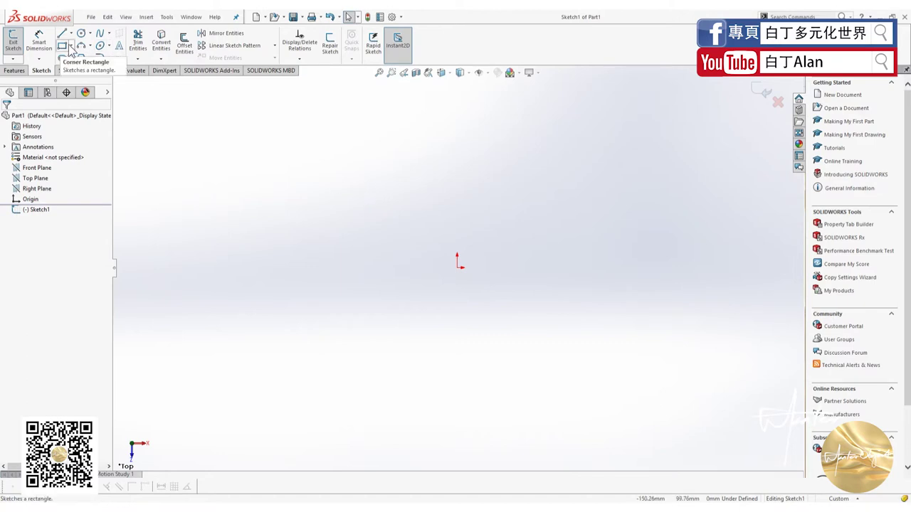
{"action": "left_click", "coordinate": [62, 44]}
{"action": "left_click_drag", "start_coordinate": [345, 186], "coordinate": [456, 268]}
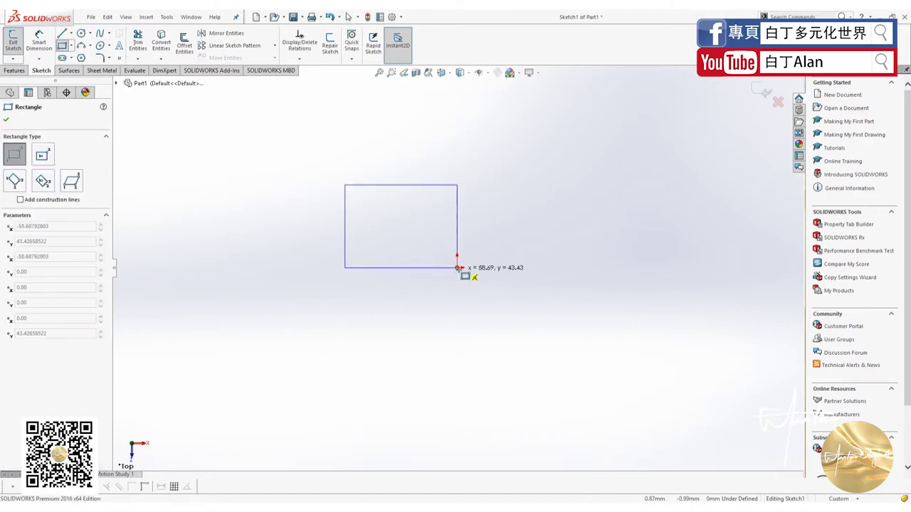
{"action": "key", "text": "Escape"}
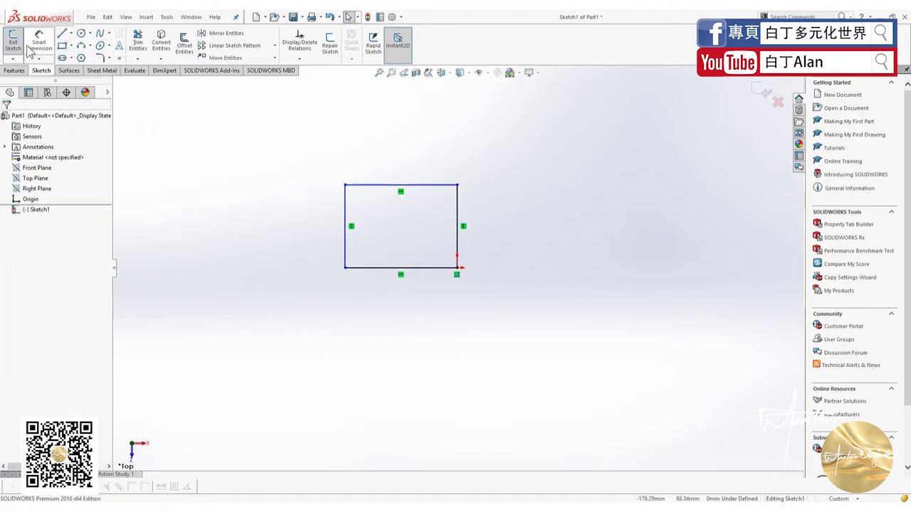
Step: Dimension the rectangle's left edge to 40 mm and top edge to 50 mm
{"action": "left_click", "coordinate": [39, 43]}
{"action": "left_click", "coordinate": [346, 208]}
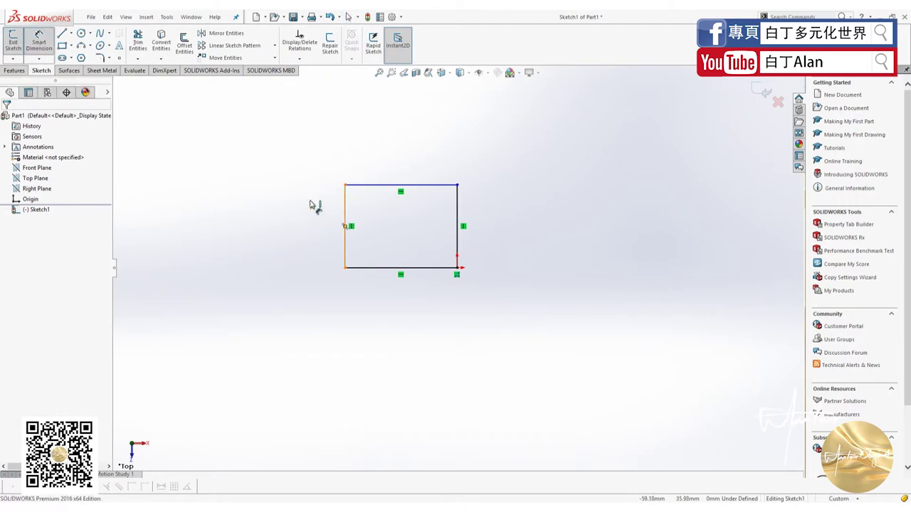
{"action": "left_click", "coordinate": [301, 221]}
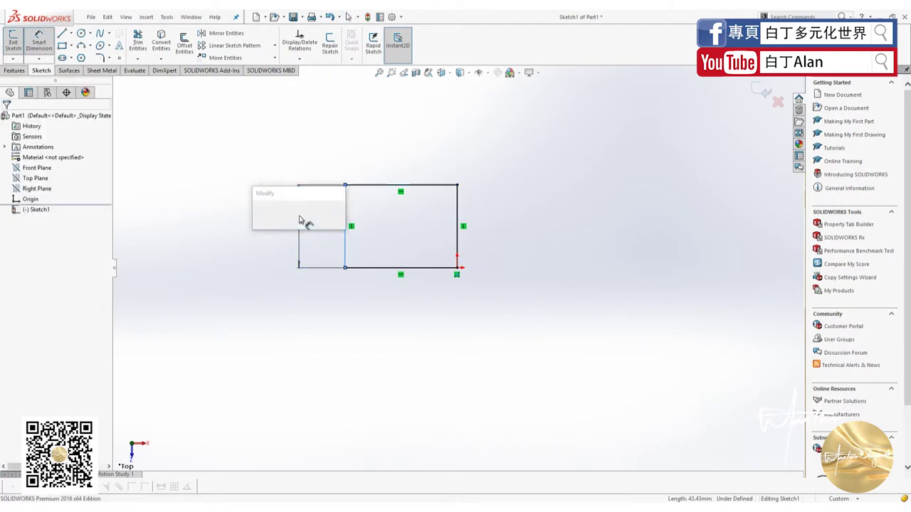
{"action": "type", "text": "40"}
{"action": "key", "text": "Return"}
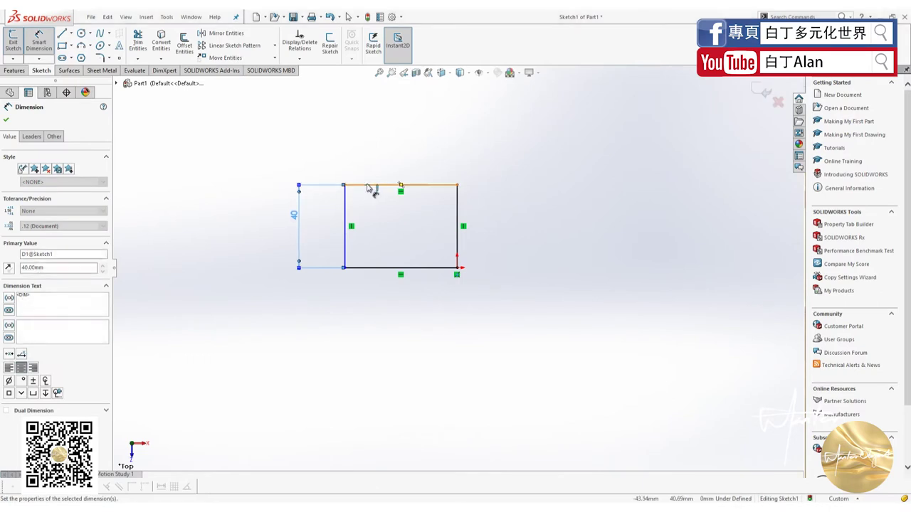
{"action": "left_click", "coordinate": [372, 186]}
{"action": "left_click", "coordinate": [379, 168]}
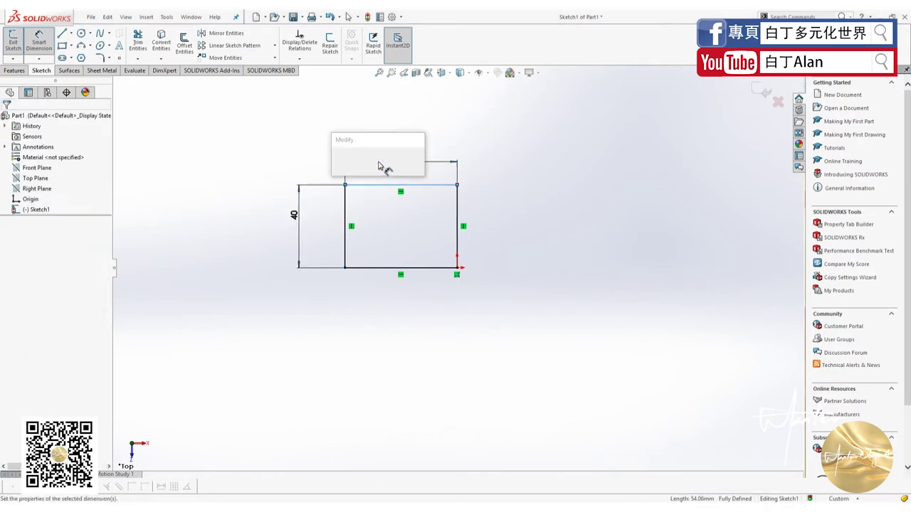
{"action": "type", "text": "50"}
{"action": "key", "text": "Return"}
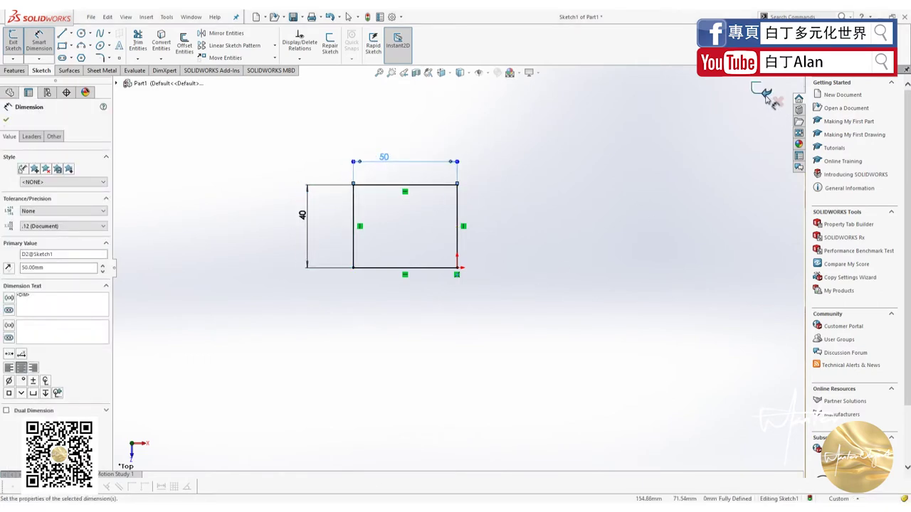
Step: Close Sketch1, reopen it, then exit again and tilt the 40 × 50 rectangle into view
{"action": "left_click", "coordinate": [767, 98]}
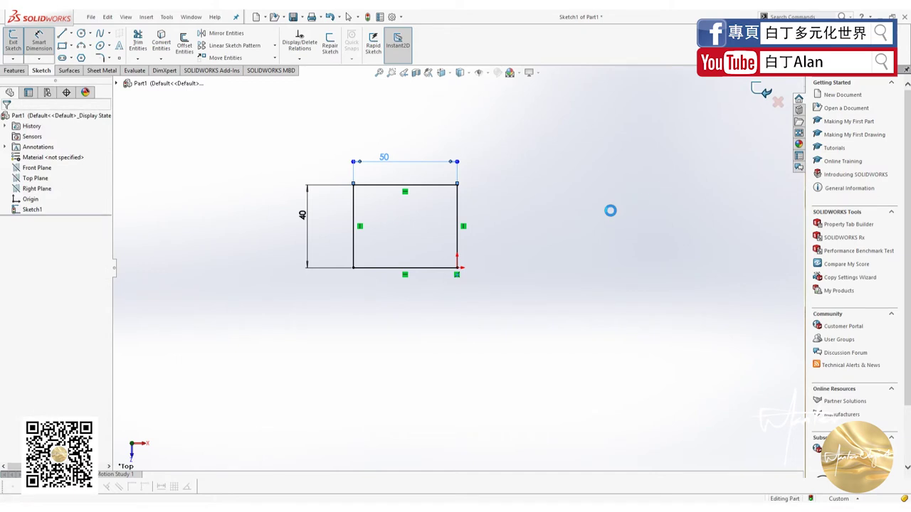
{"action": "right_click", "coordinate": [34, 211]}
{"action": "left_click", "coordinate": [43, 185]}
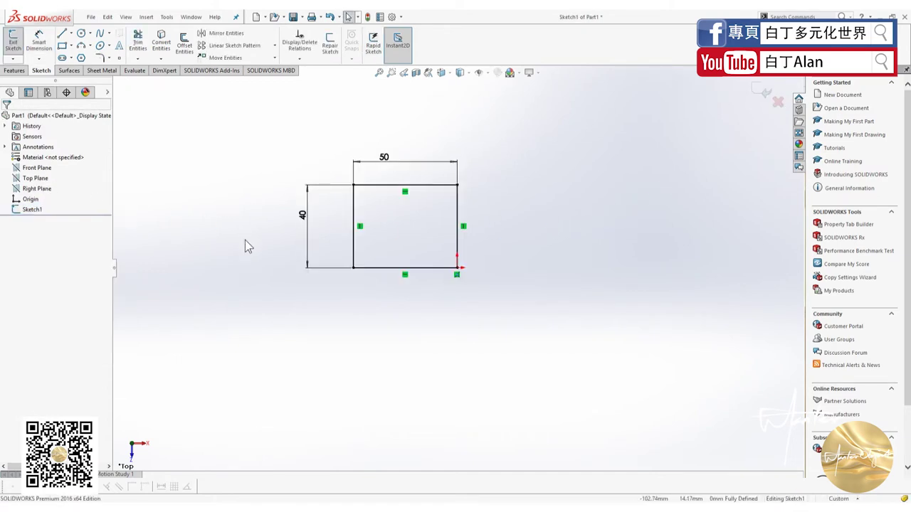
{"action": "mouse_move", "coordinate": [397, 292]}
{"action": "middle_mouse_down"}
{"action": "mouse_move", "coordinate": [325, 193]}
{"action": "mouse_move", "coordinate": [376, 289]}
{"action": "mouse_move", "coordinate": [386, 284]}
{"action": "middle_mouse_up"}
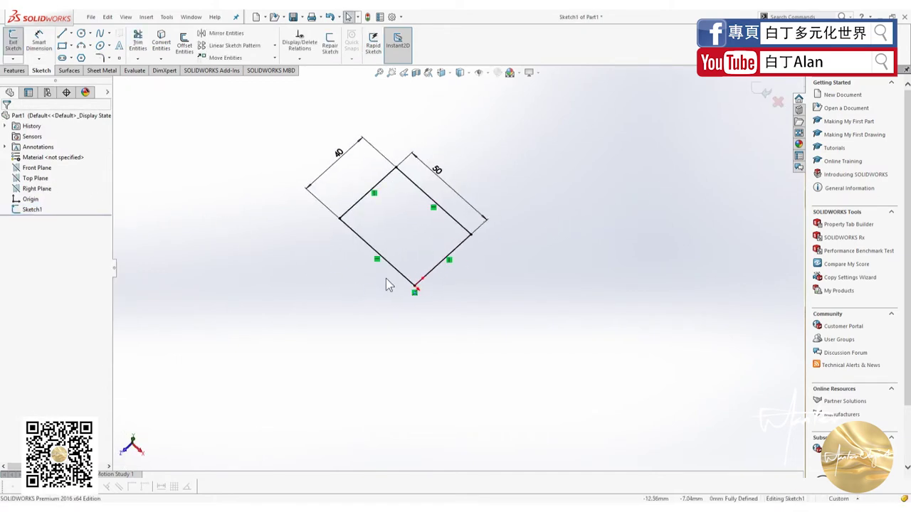
{"action": "key", "text": "ctrl+8"}
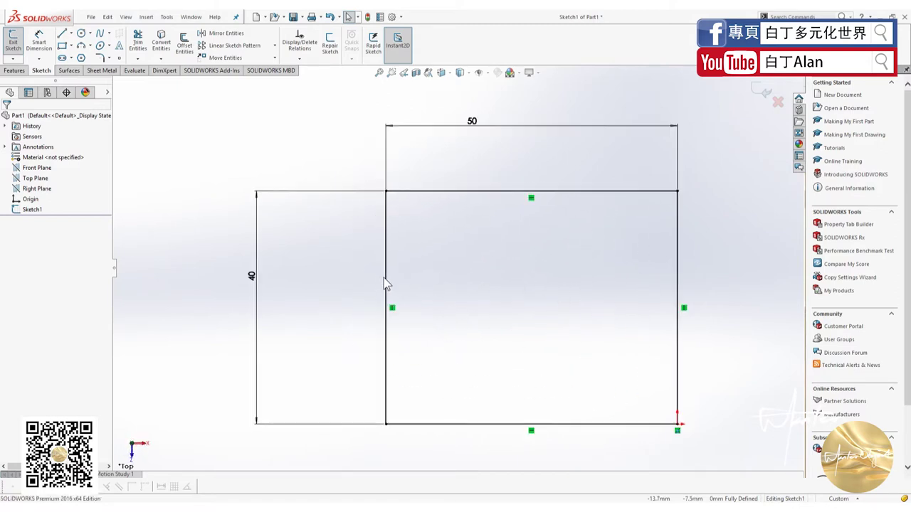
{"action": "left_click", "coordinate": [760, 89]}
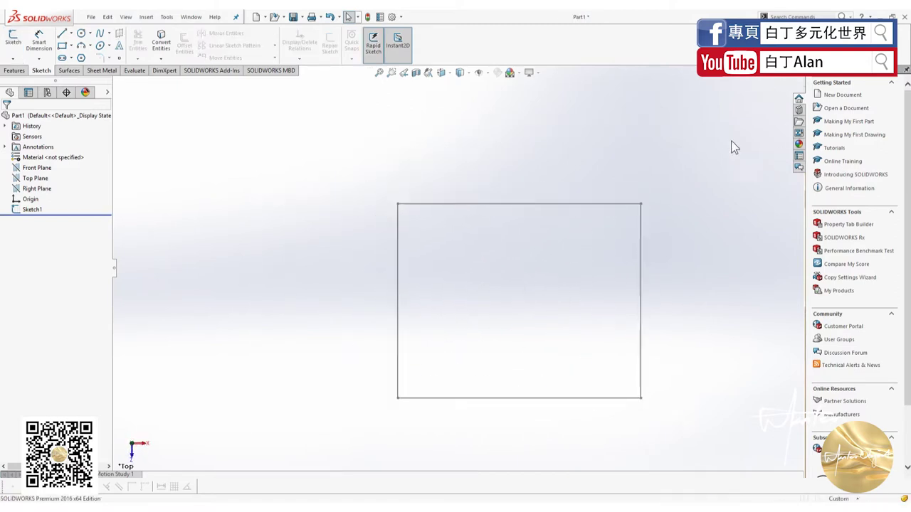
{"action": "mouse_move", "coordinate": [523, 284]}
{"action": "middle_mouse_down"}
{"action": "mouse_move", "coordinate": [484, 187]}
{"action": "mouse_move", "coordinate": [513, 278]}
{"action": "mouse_move", "coordinate": [555, 252]}
{"action": "mouse_move", "coordinate": [461, 370]}
{"action": "middle_mouse_up"}
{"action": "scroll", "coordinate": [384, 391], "scroll_direction": "down", "scroll_amount": 2}
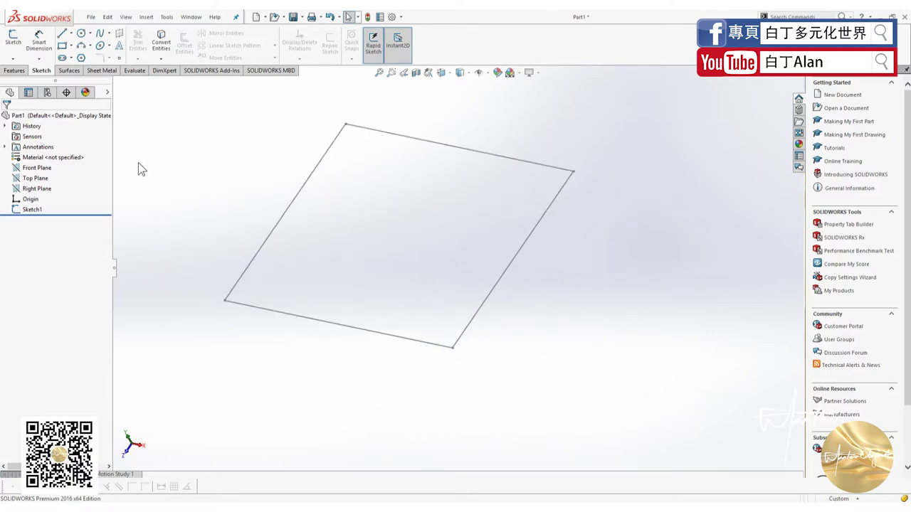
Step: Select Sketch1 in the tree, reopen it for editing, and return to the Features tools
{"action": "left_click", "coordinate": [21, 73]}
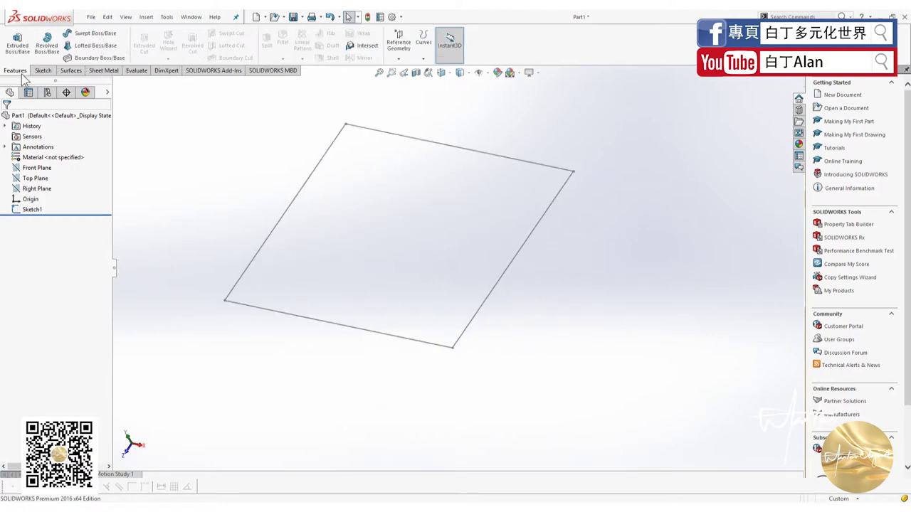
{"action": "left_click", "coordinate": [299, 193]}
{"action": "left_click", "coordinate": [32, 211]}
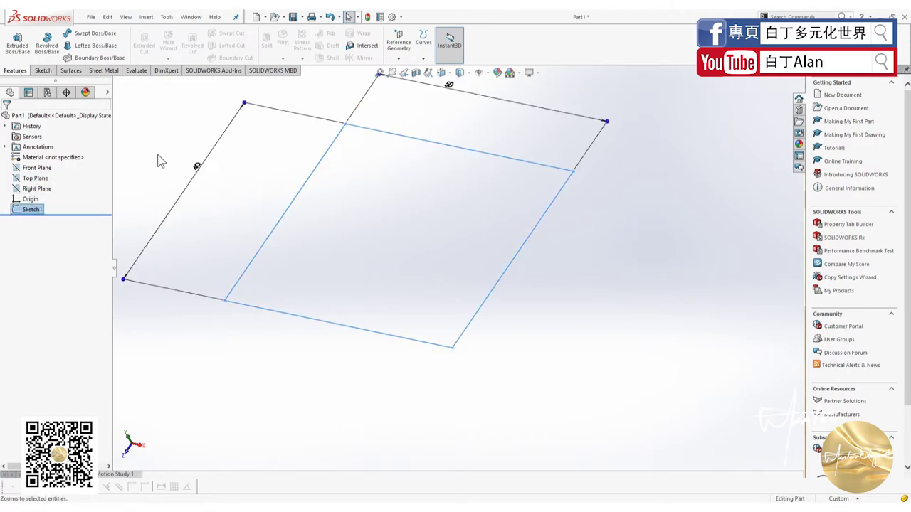
{"action": "left_click", "coordinate": [158, 159]}
{"action": "right_click", "coordinate": [31, 211]}
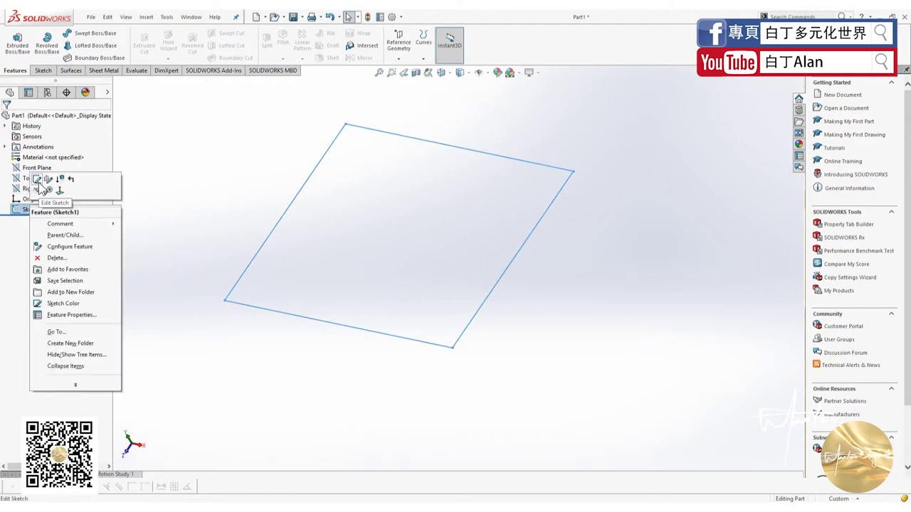
{"action": "left_click", "coordinate": [221, 168]}
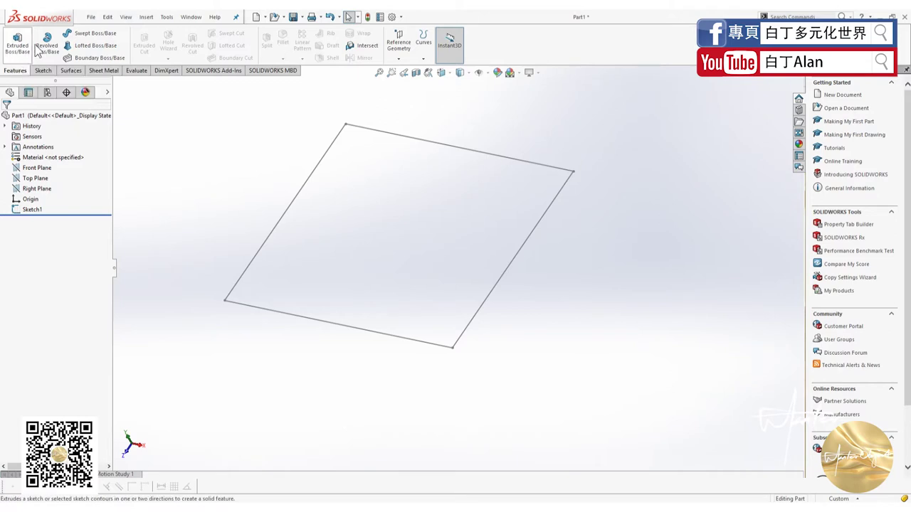
{"action": "right_click", "coordinate": [34, 212]}
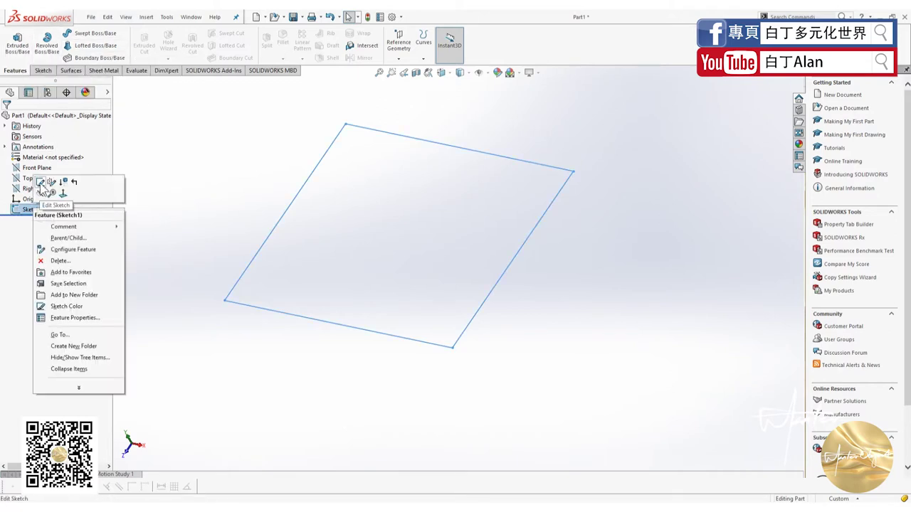
{"action": "left_click", "coordinate": [43, 187]}
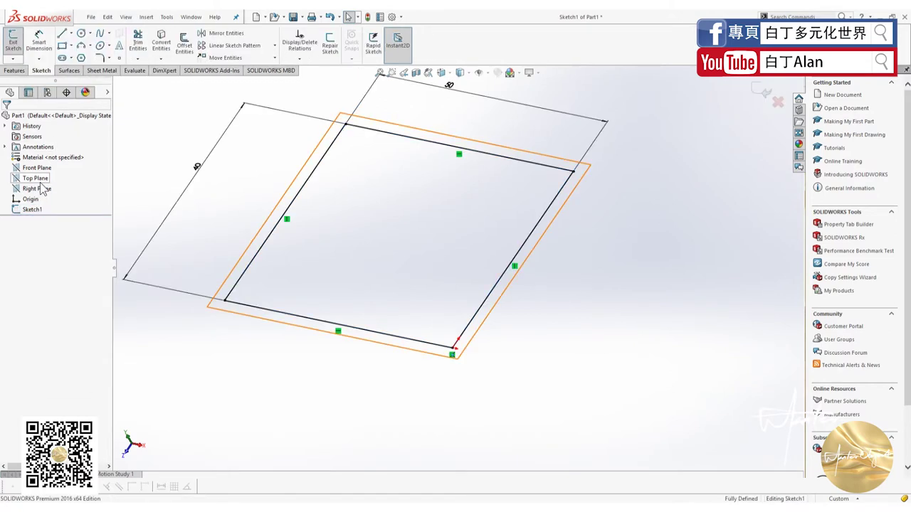
{"action": "left_click", "coordinate": [14, 70]}
{"action": "scroll", "coordinate": [285, 203], "scroll_direction": "up", "scroll_amount": 2}
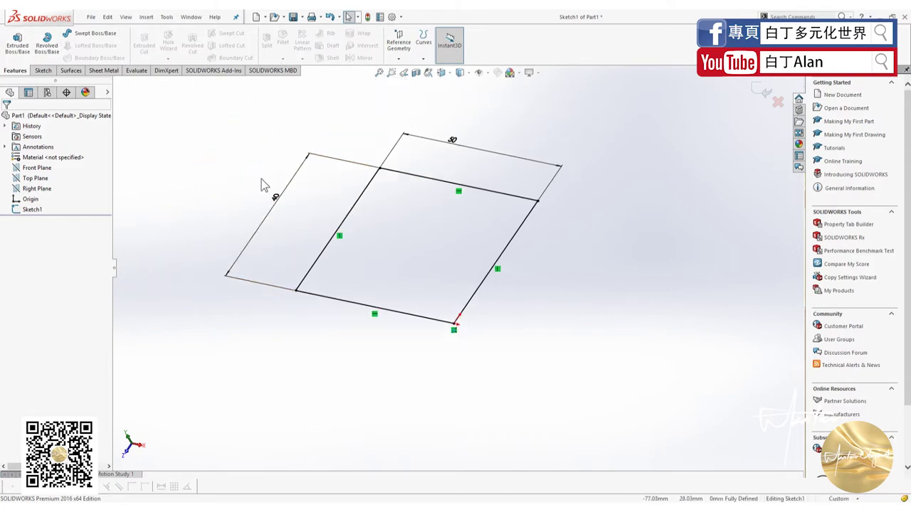
Step: Start an Extruded Boss/Base with a Blind end condition starting from the Sketch Plane
{"action": "left_click", "coordinate": [17, 41]}
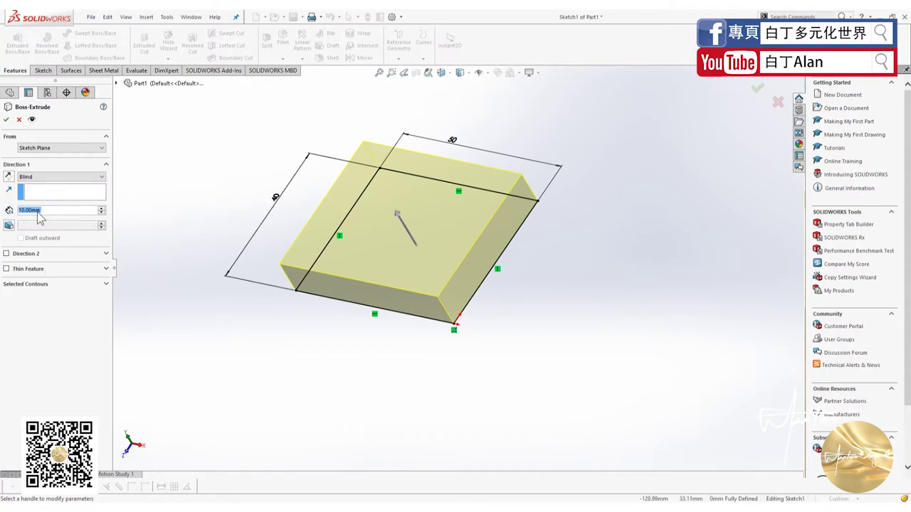
{"action": "left_click", "coordinate": [69, 177]}
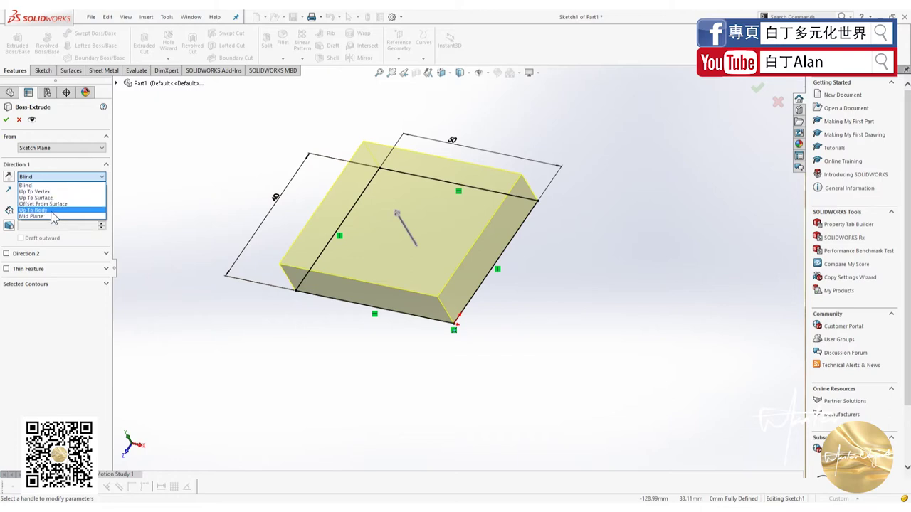
{"action": "left_click", "coordinate": [52, 216]}
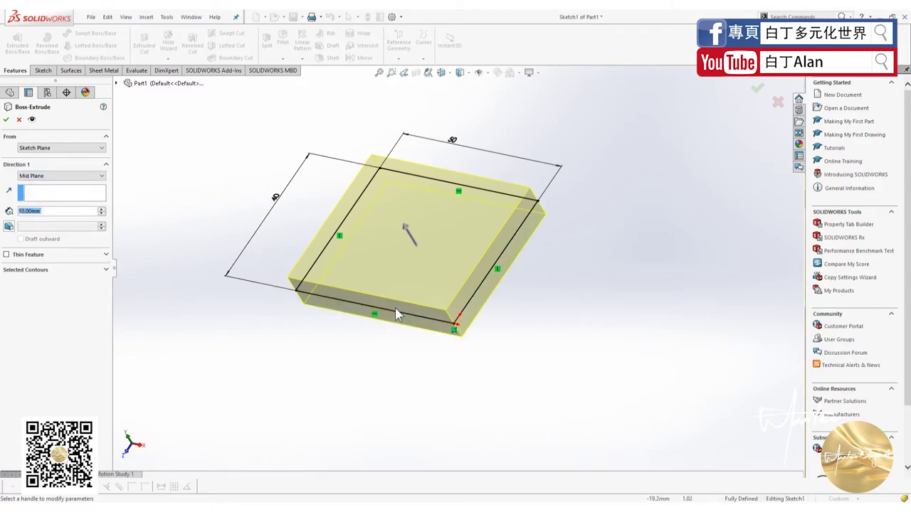
{"action": "left_click", "coordinate": [52, 176]}
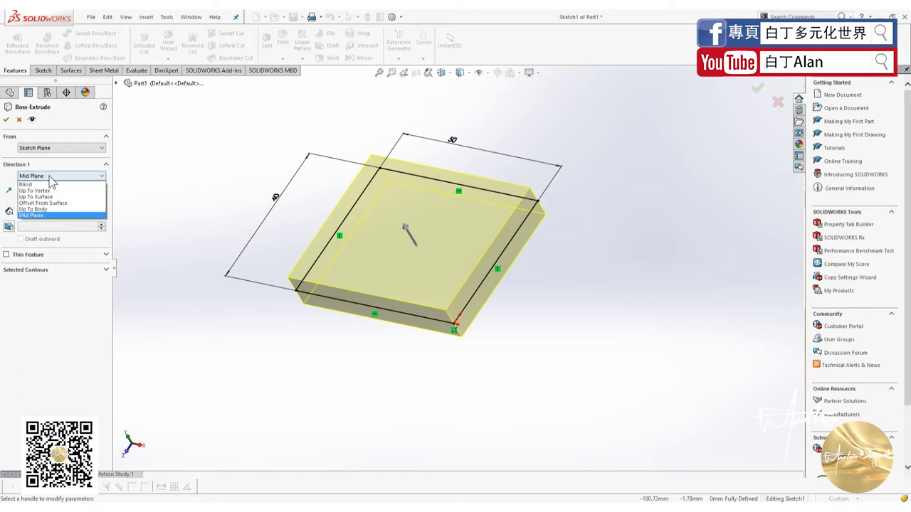
{"action": "left_click", "coordinate": [32, 183]}
{"action": "left_click", "coordinate": [63, 149]}
{"action": "left_click", "coordinate": [62, 149]}
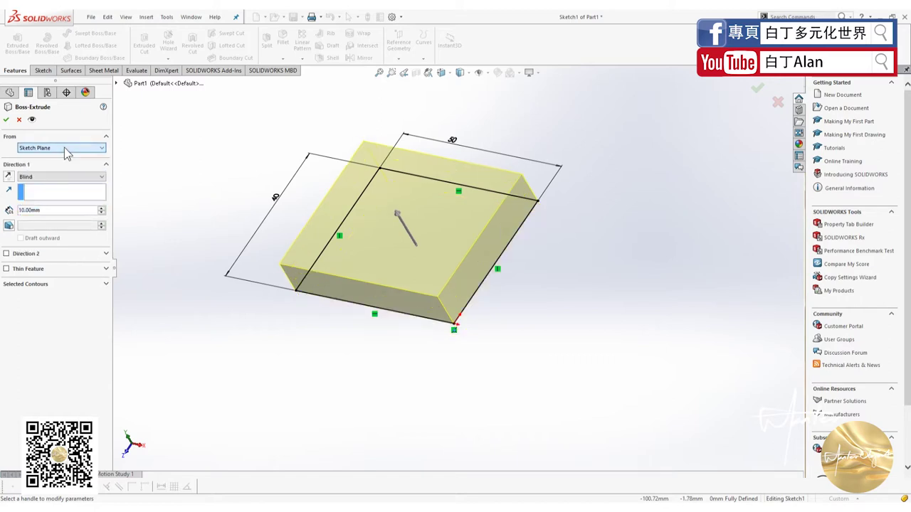
{"action": "left_click", "coordinate": [62, 149]}
{"action": "left_click", "coordinate": [75, 155]}
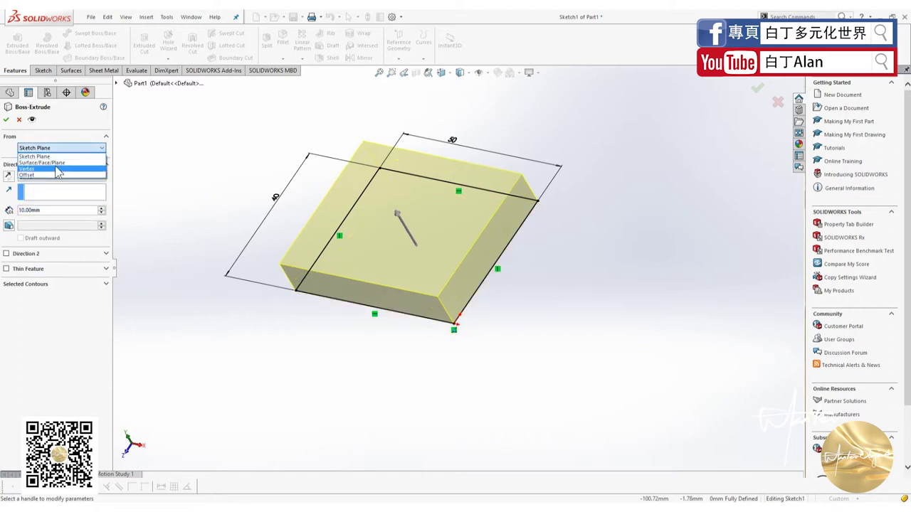
{"action": "left_click", "coordinate": [62, 148]}
{"action": "left_click", "coordinate": [68, 155]}
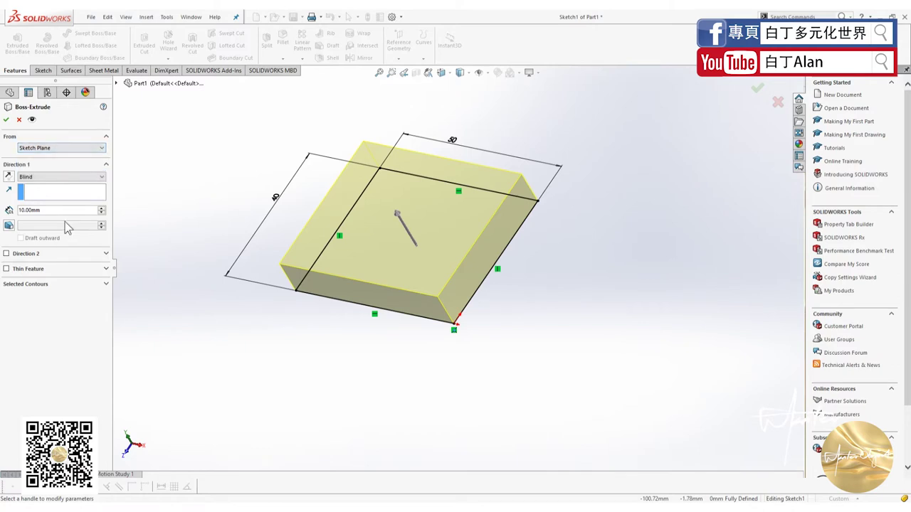
Step: Set the extrusion depth to 20 mm, leave Direction 2 off, and confirm
{"action": "double_click", "coordinate": [63, 211]}
{"action": "type", "text": "20"}
{"action": "key", "text": "Return"}
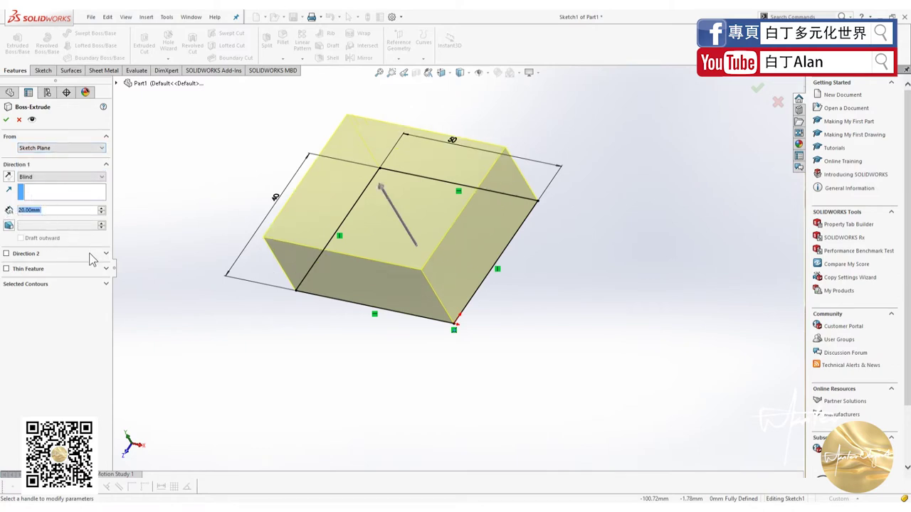
{"action": "left_click", "coordinate": [105, 254]}
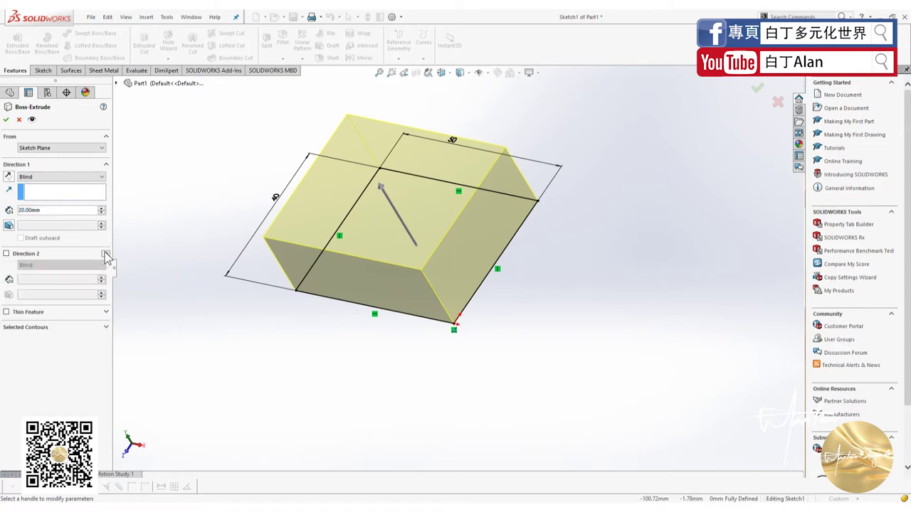
{"action": "left_click", "coordinate": [6, 254]}
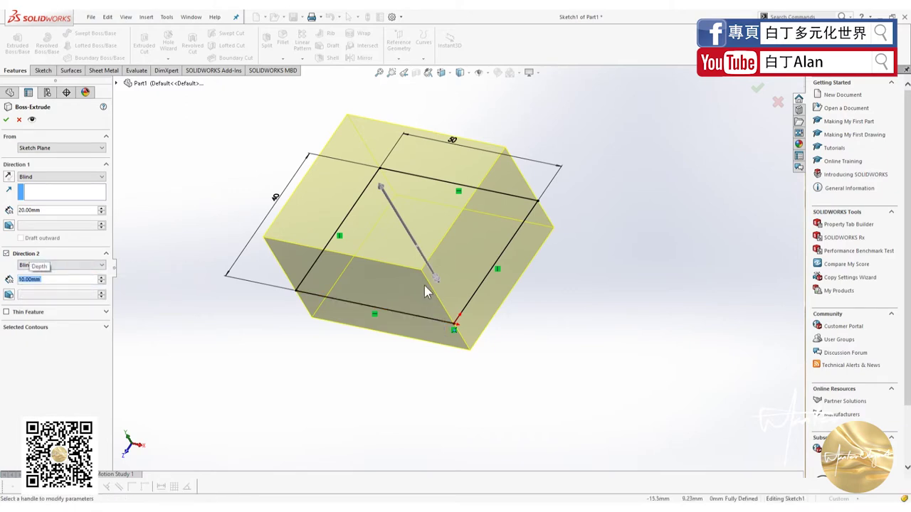
{"action": "left_click", "coordinate": [6, 253]}
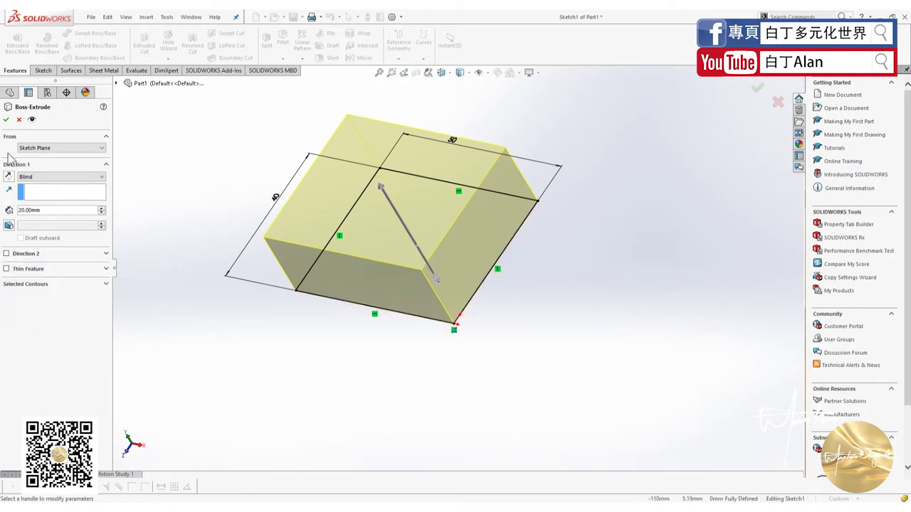
{"action": "left_click", "coordinate": [8, 120]}
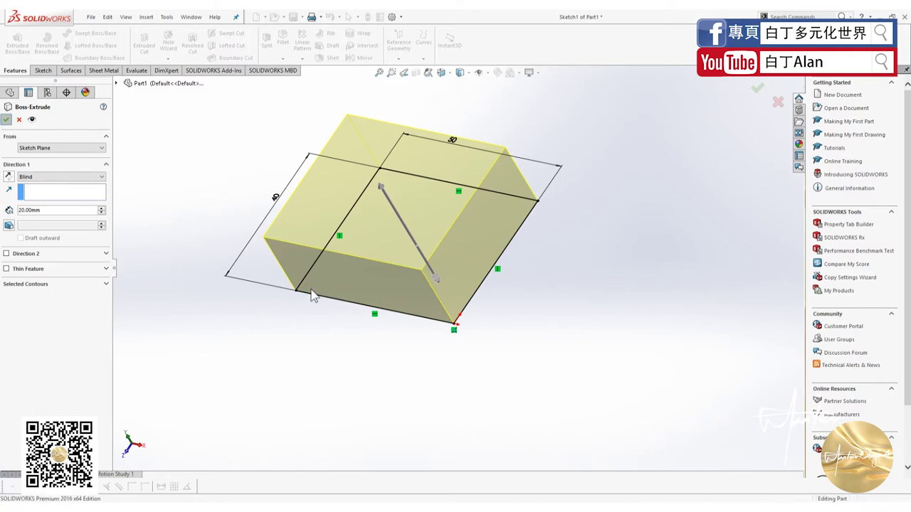
Step: Tilt the view slightly and select the block's top face
{"action": "middle_click_drag", "start_coordinate": [289, 246], "coordinate": [358, 225]}
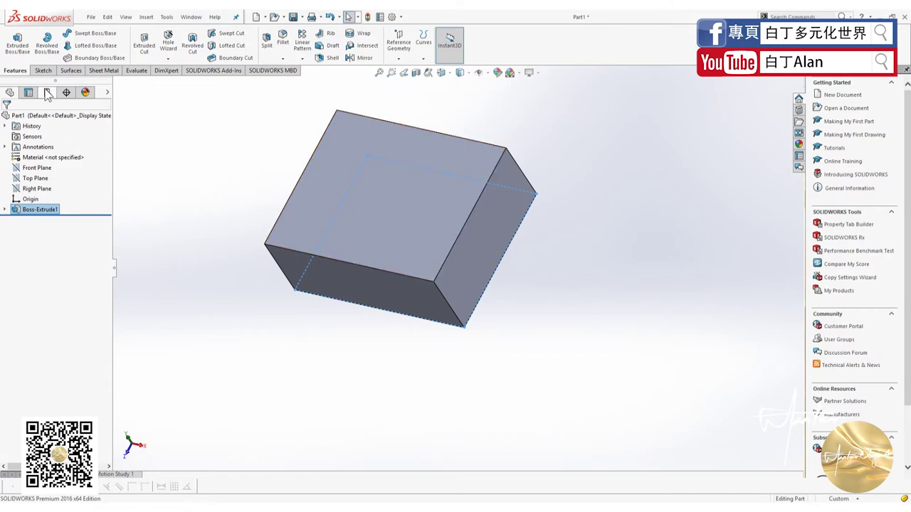
{"action": "left_click", "coordinate": [298, 206]}
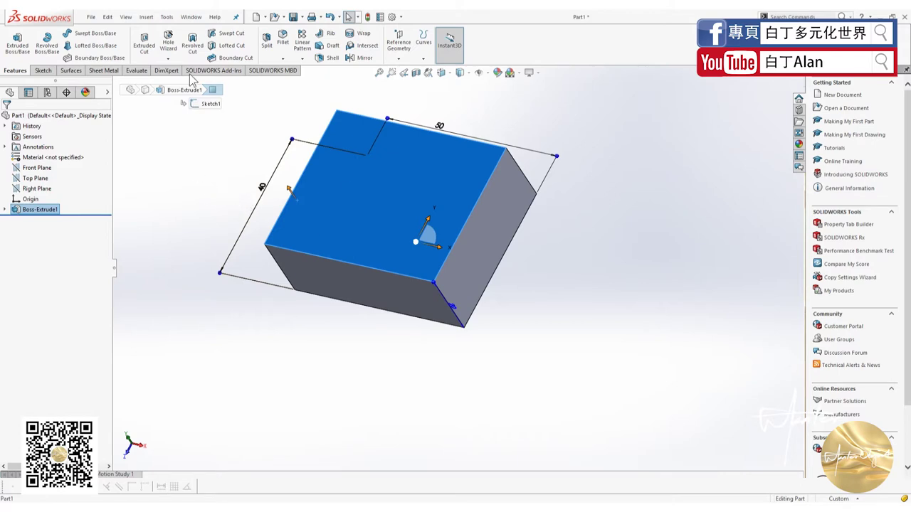
Step: Start an Extruded Cut and sketch a circle on the top face in Normal To view
{"action": "left_click", "coordinate": [149, 54]}
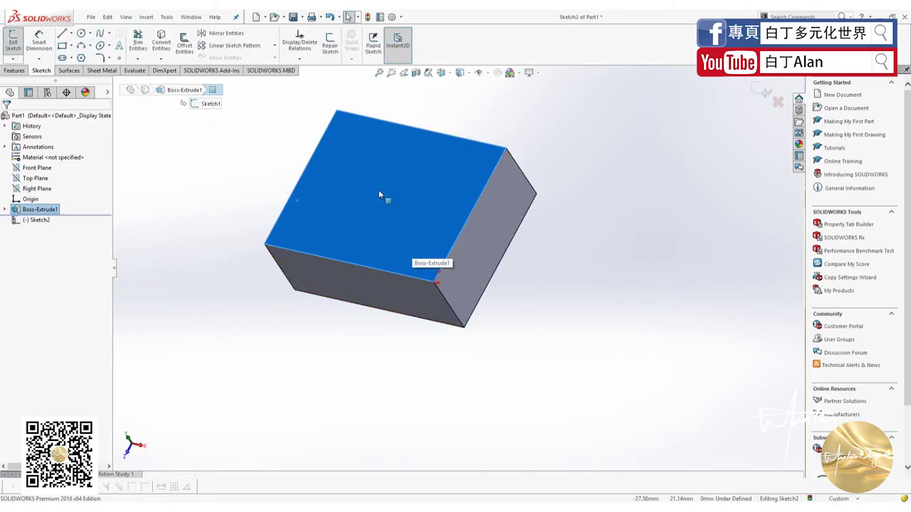
{"action": "key", "text": "ctrl+8"}
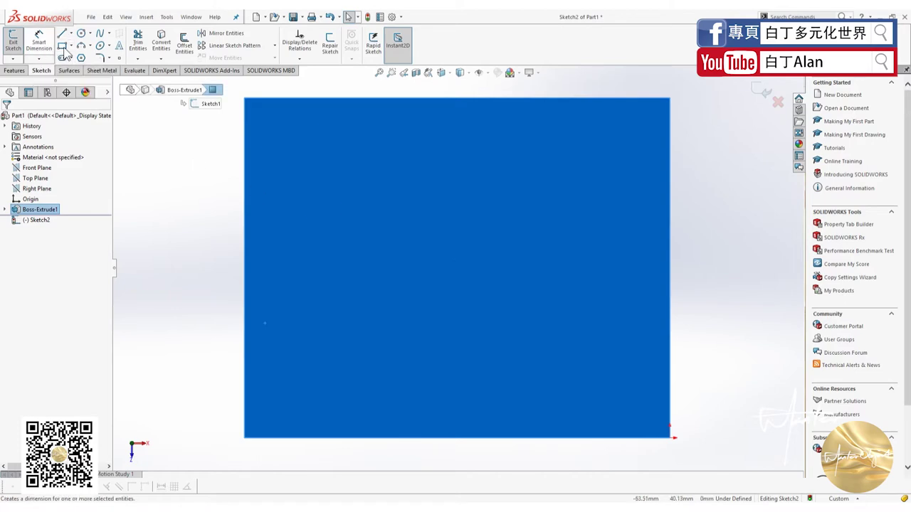
{"action": "left_click", "coordinate": [63, 45]}
{"action": "left_click", "coordinate": [81, 33]}
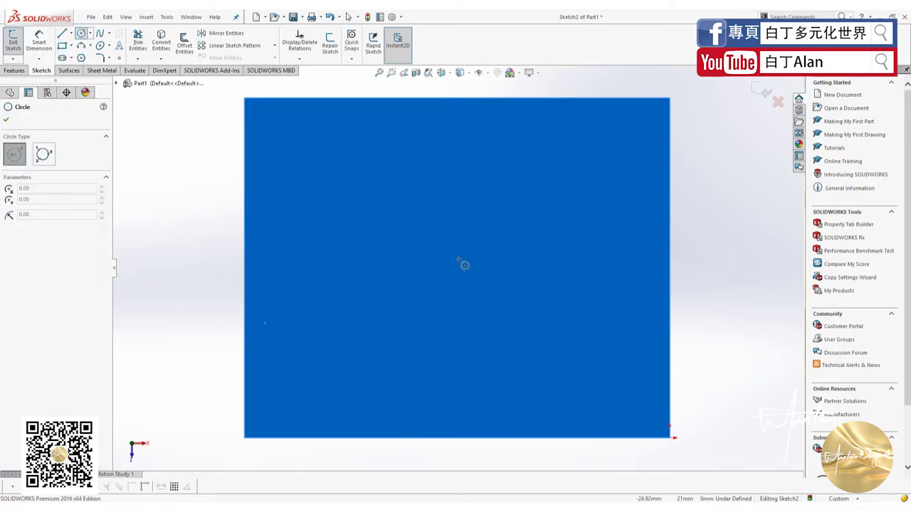
{"action": "left_click", "coordinate": [453, 276]}
{"action": "left_click", "coordinate": [543, 276]}
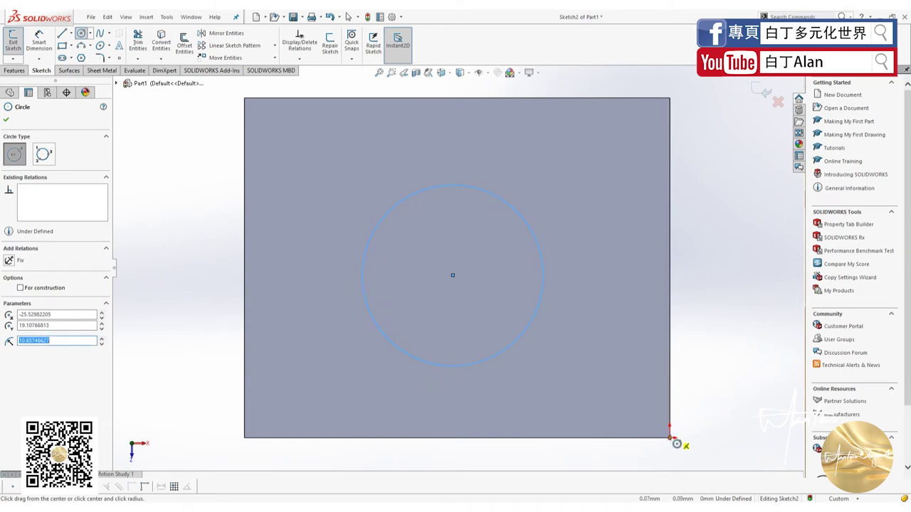
{"action": "left_click", "coordinate": [6, 119]}
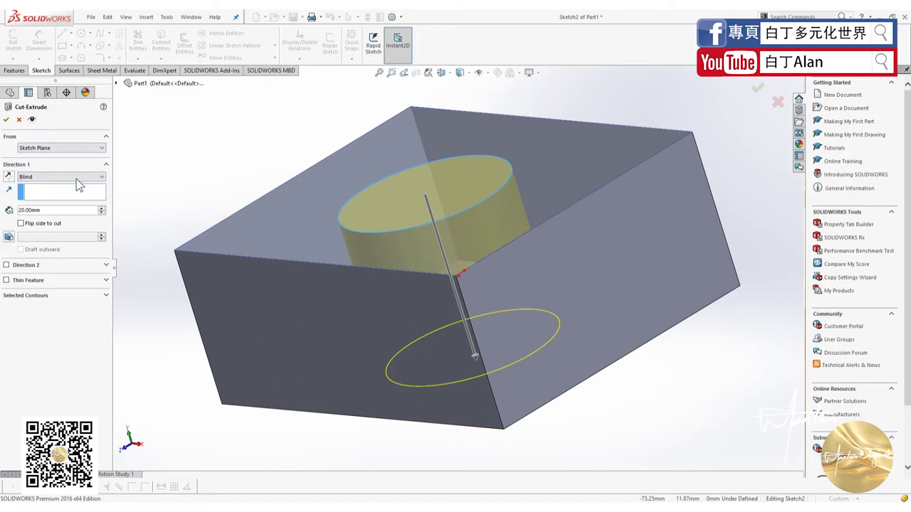
Step: Set the cut's Direction 1 to Through All and confirm Cut-Extrude1
{"action": "left_click", "coordinate": [61, 282]}
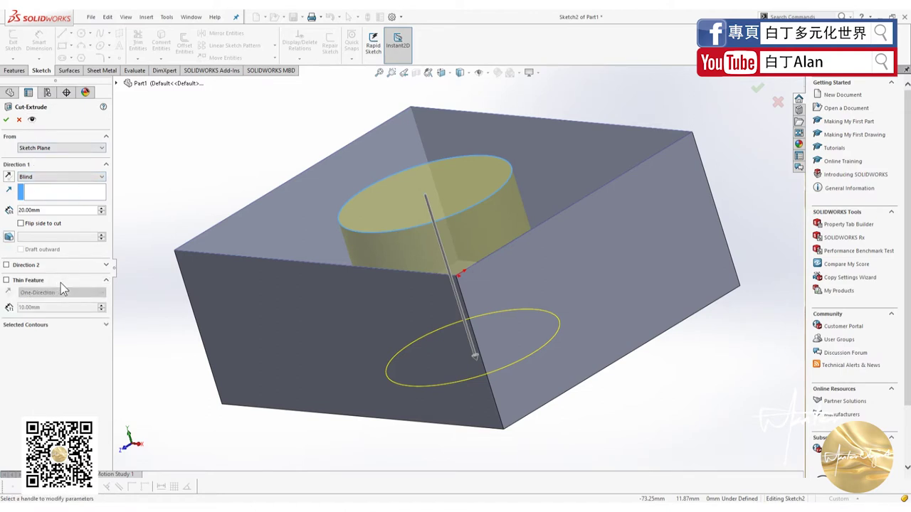
{"action": "middle_click_drag", "start_coordinate": [269, 262], "coordinate": [299, 309]}
{"action": "left_click", "coordinate": [77, 178]}
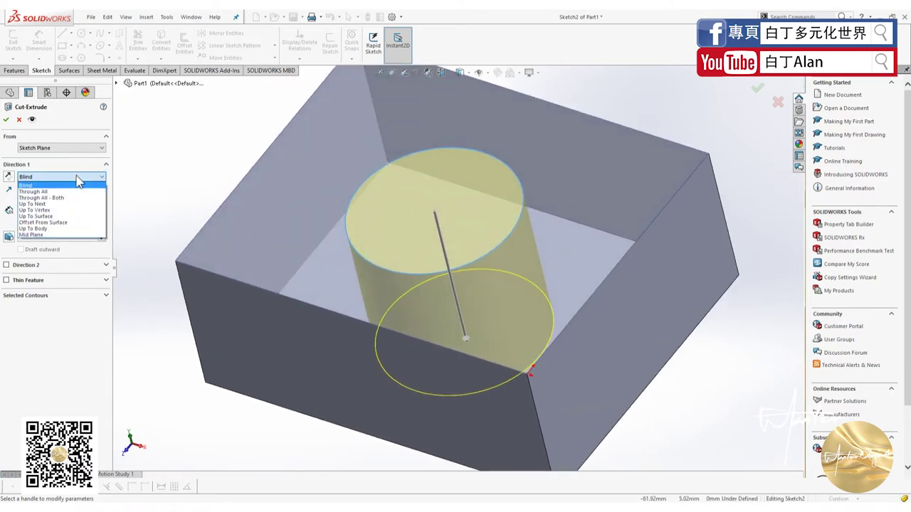
{"action": "left_click", "coordinate": [33, 191]}
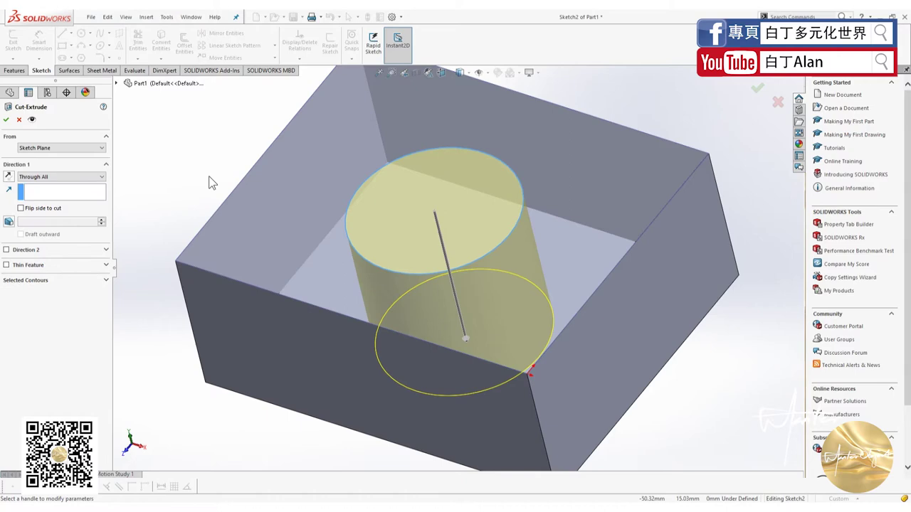
{"action": "left_click", "coordinate": [6, 120]}
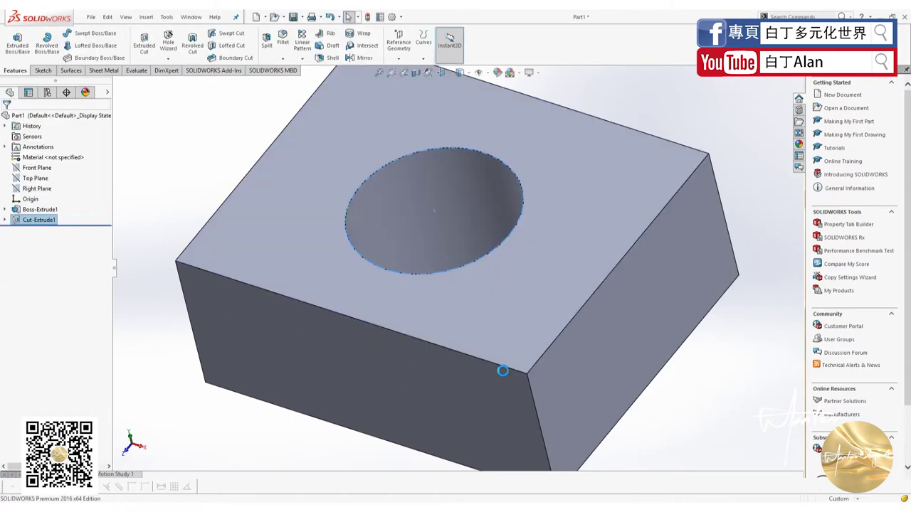
{"action": "middle_click_drag", "start_coordinate": [502, 370], "coordinate": [518, 369]}
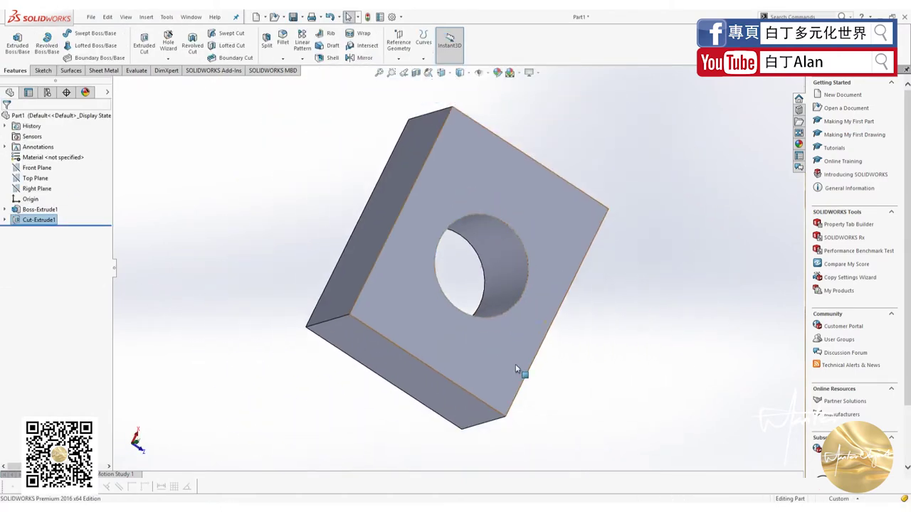
{"action": "middle_click_drag", "start_coordinate": [517, 369], "coordinate": [480, 376]}
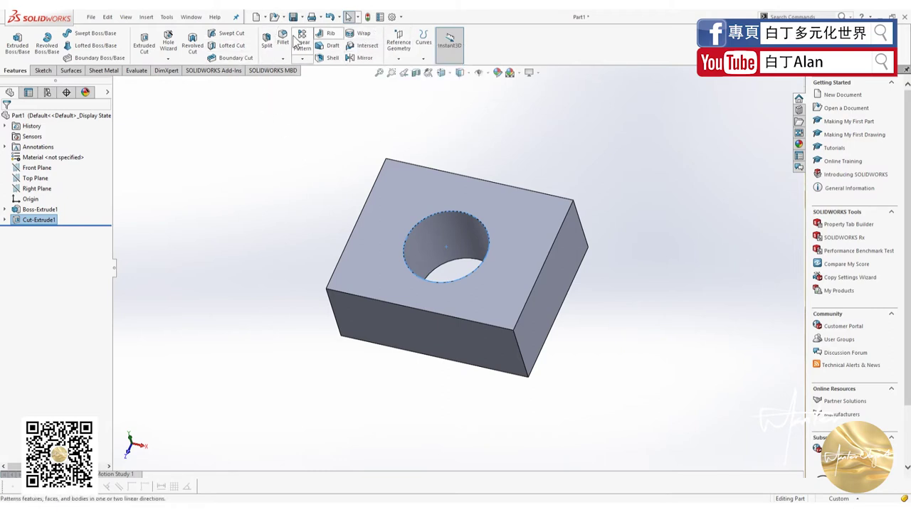
Step: Delete Boss-Extrude1 with its hole, then delete the leftover Sketch1
{"action": "left_click", "coordinate": [28, 212]}
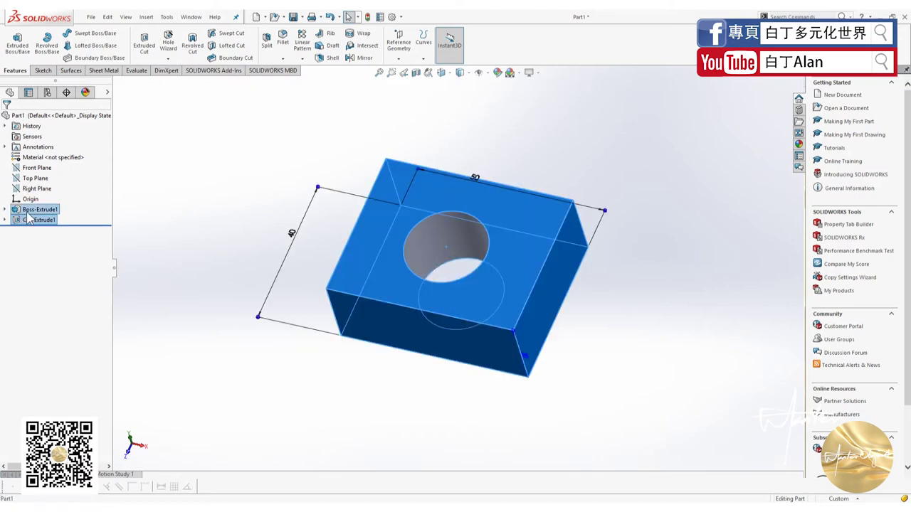
{"action": "right_click", "coordinate": [30, 219]}
{"action": "left_click", "coordinate": [53, 246]}
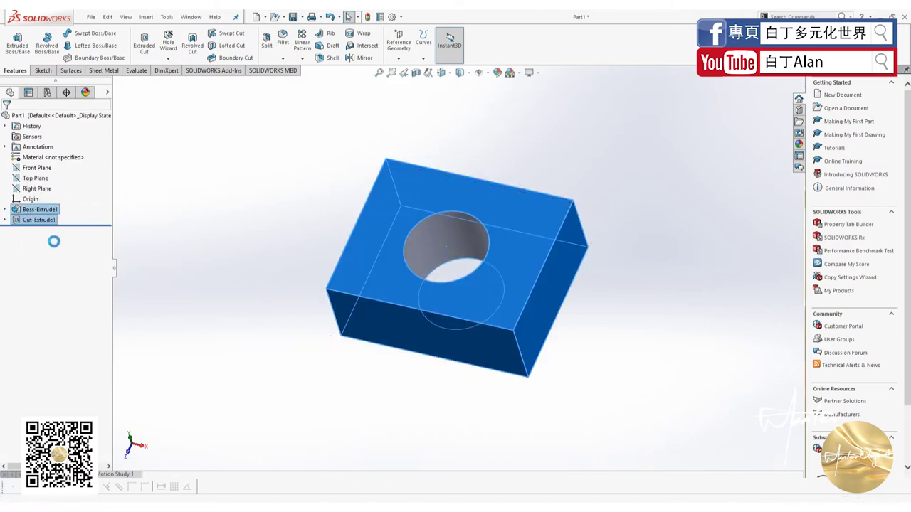
{"action": "left_click", "coordinate": [32, 211]}
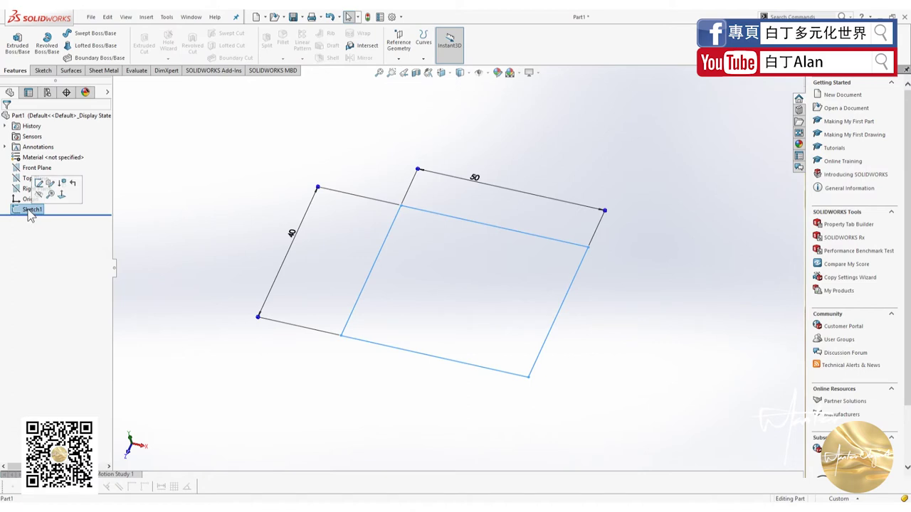
{"action": "key", "text": "Delete"}
Step: Try a circle sketch on Top Plane, then discard it and return to Features
{"action": "left_click", "coordinate": [33, 178]}
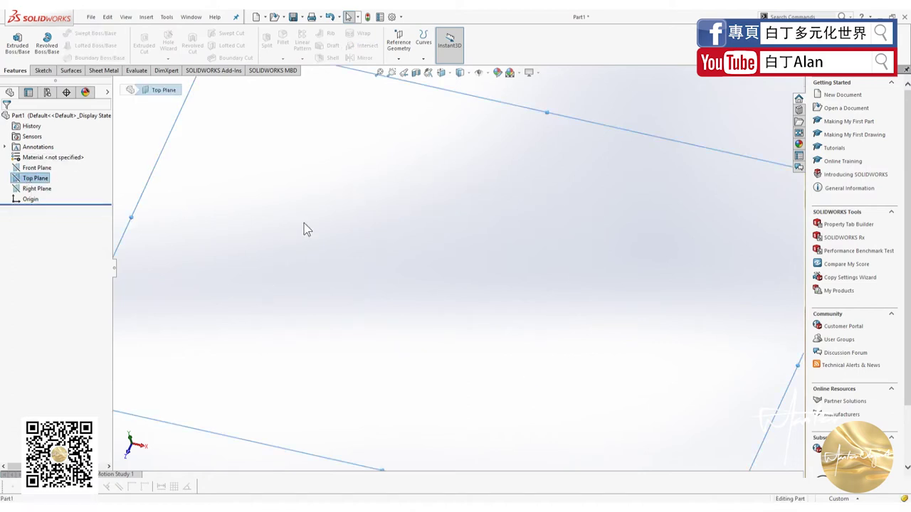
{"action": "key", "text": "f"}
{"action": "key", "text": "ctrl+7"}
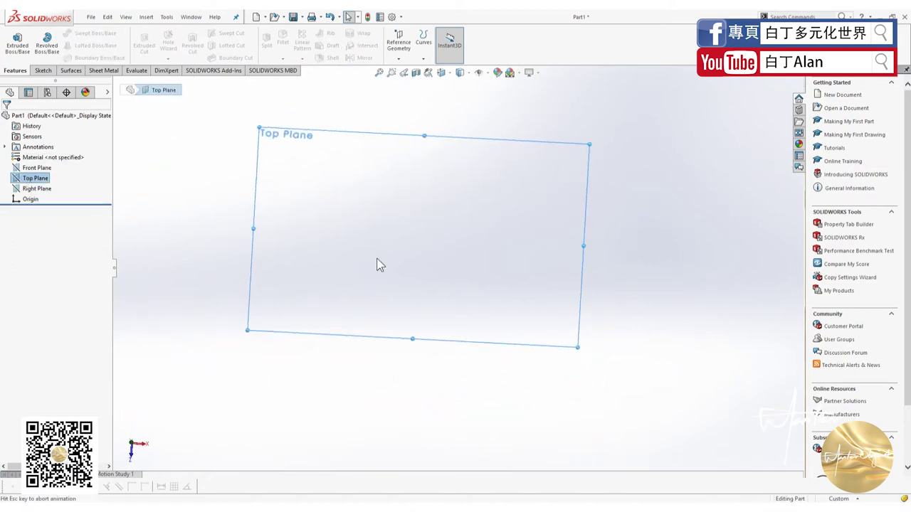
{"action": "left_click", "coordinate": [41, 70]}
{"action": "left_click", "coordinate": [82, 34]}
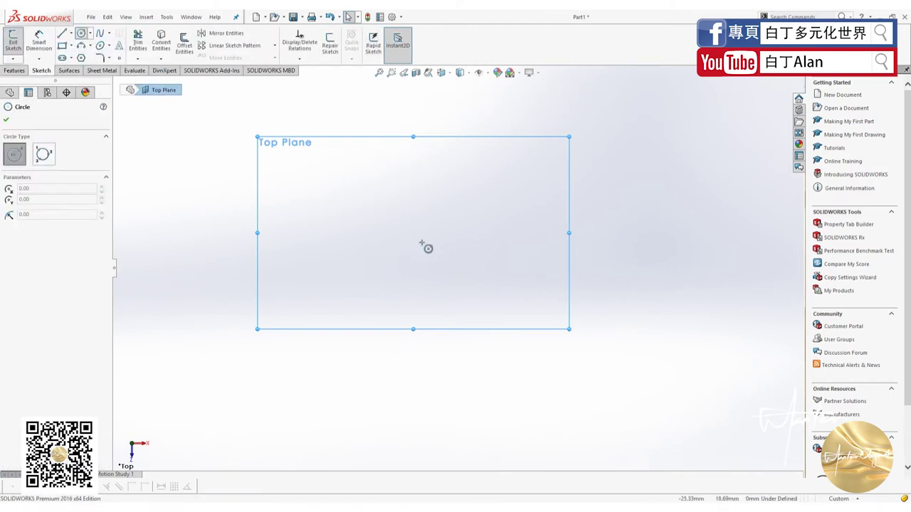
{"action": "left_click", "coordinate": [457, 267]}
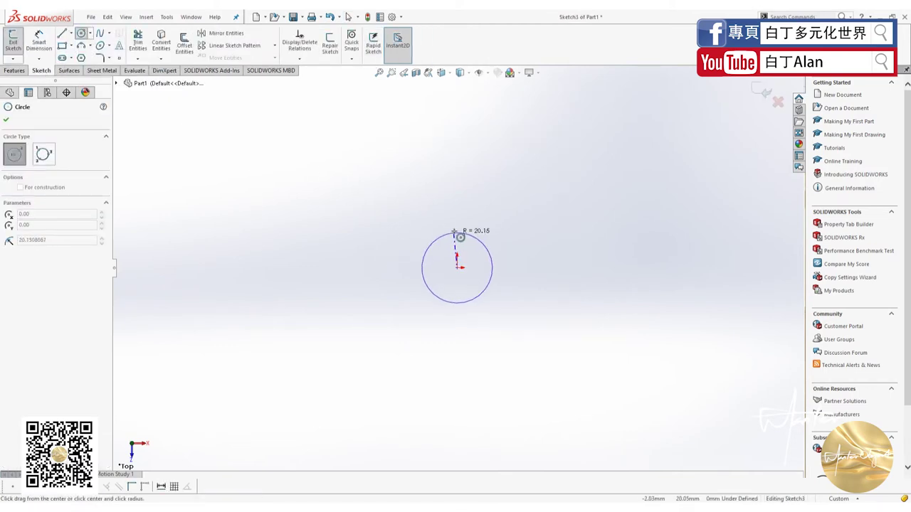
{"action": "key", "text": "Escape"}
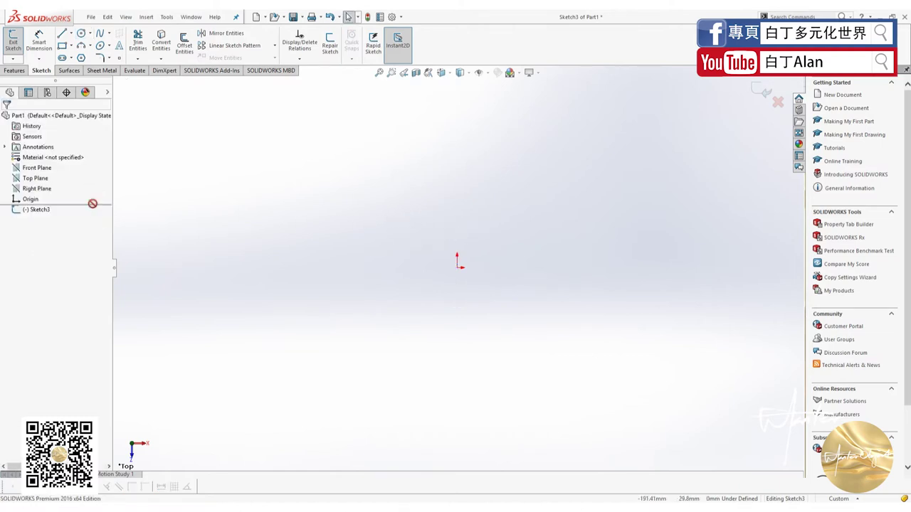
{"action": "left_click", "coordinate": [779, 103]}
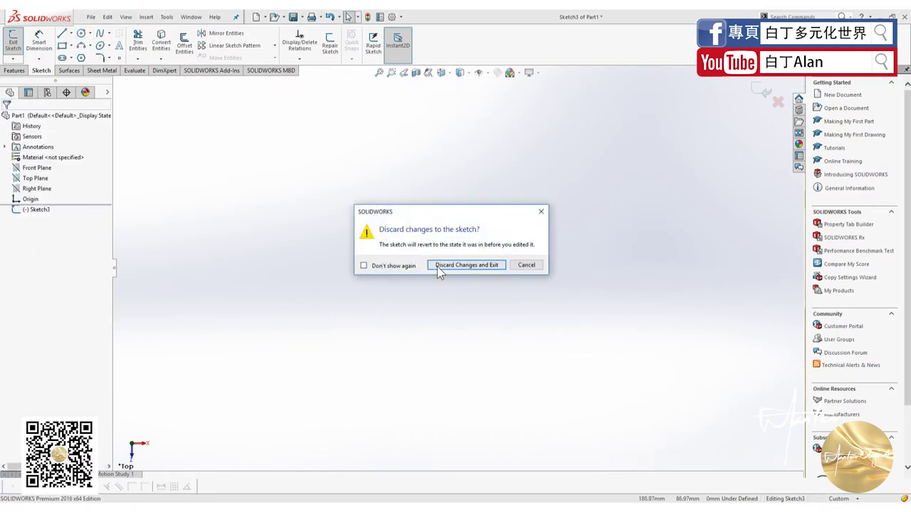
{"action": "left_click", "coordinate": [460, 266]}
{"action": "left_click", "coordinate": [14, 70]}
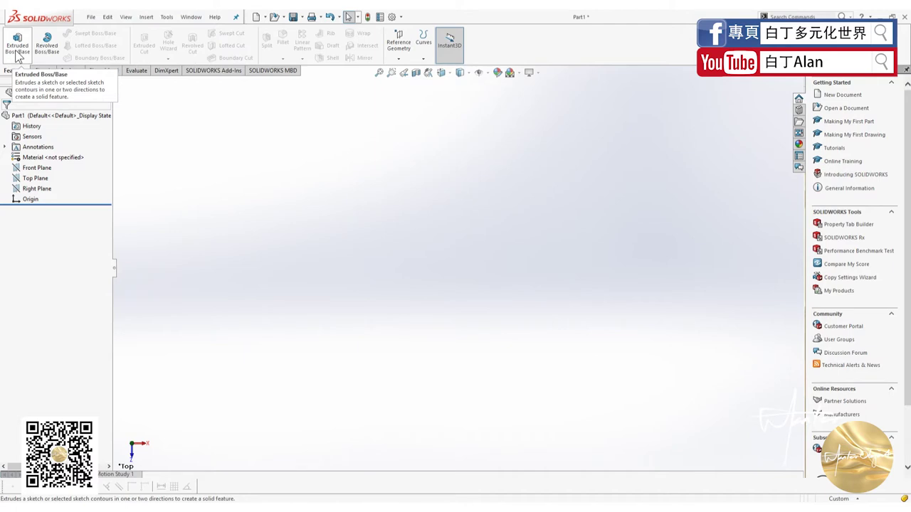
Step: Start a sketch on Top Plane and draw an origin-centred circle of radius about 26.36
{"action": "left_click", "coordinate": [36, 178]}
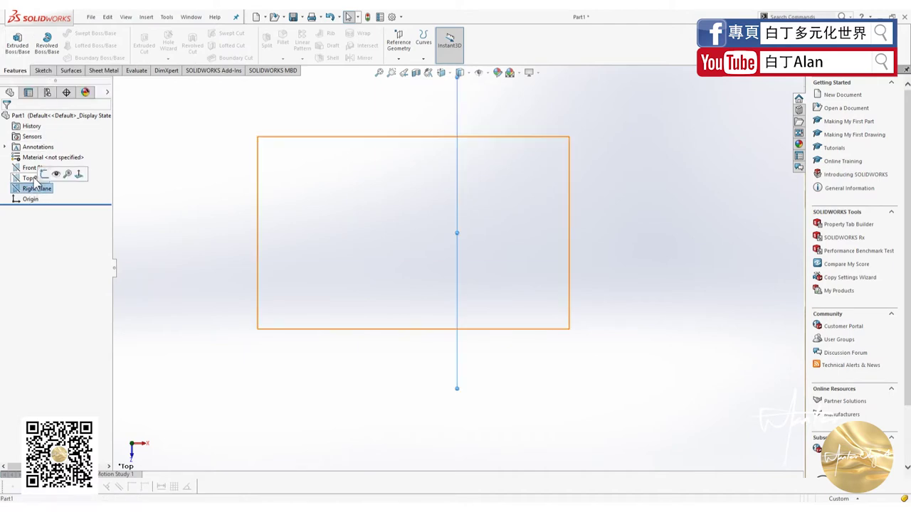
{"action": "left_click", "coordinate": [44, 71]}
{"action": "left_click", "coordinate": [14, 41]}
{"action": "left_click", "coordinate": [15, 41]}
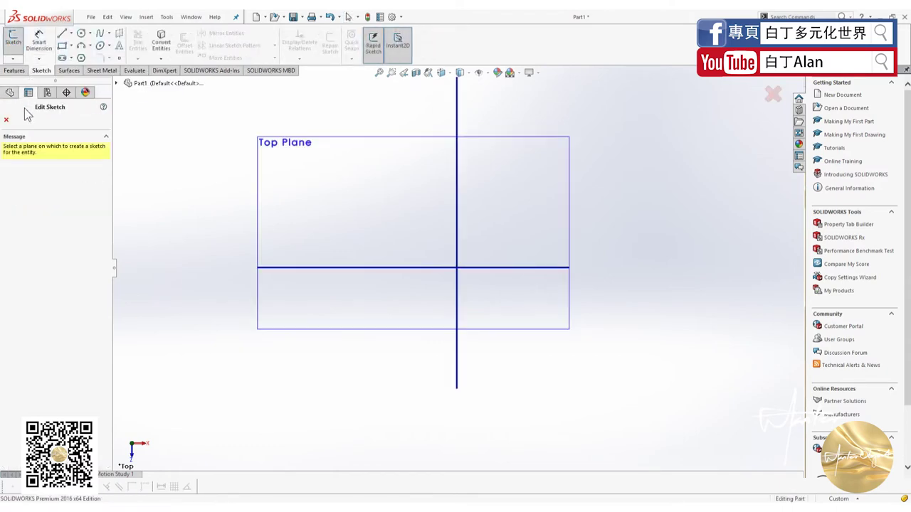
{"action": "left_click", "coordinate": [264, 162]}
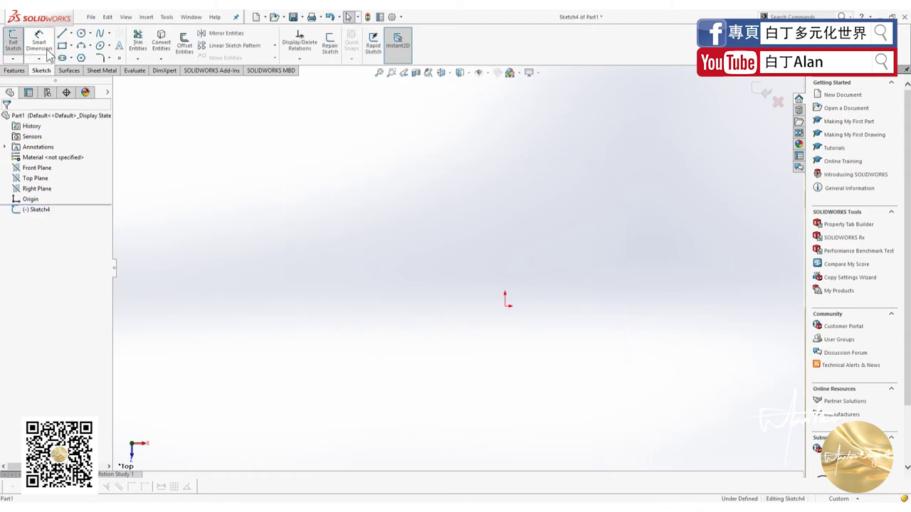
{"action": "left_click", "coordinate": [82, 34]}
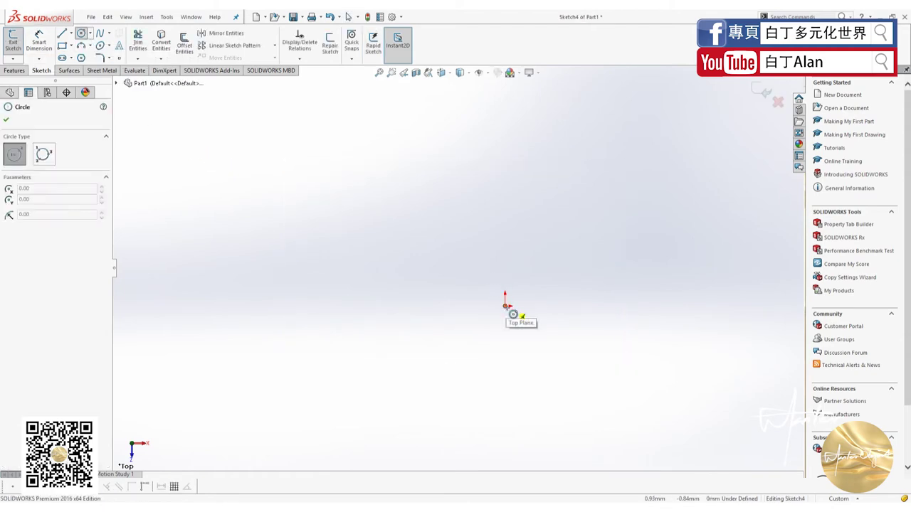
{"action": "left_click", "coordinate": [504, 305]}
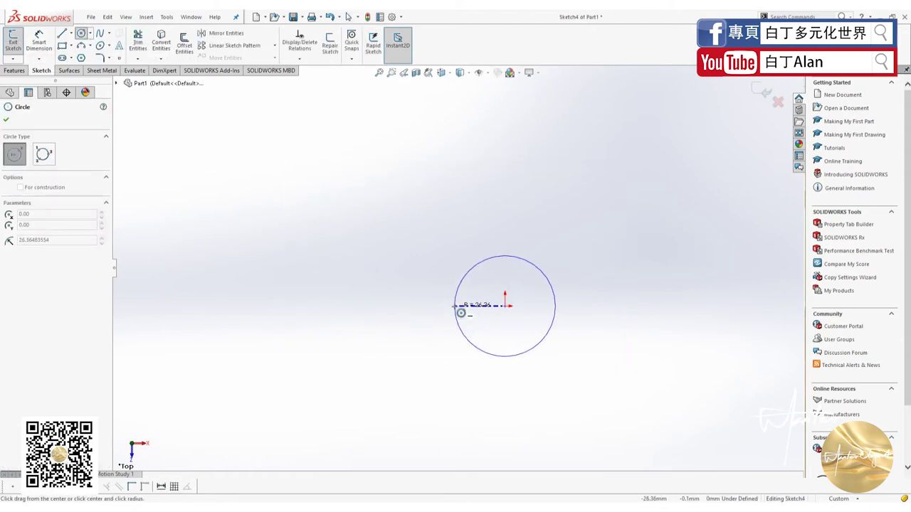
{"action": "left_click", "coordinate": [455, 308]}
{"action": "key", "text": "Escape"}
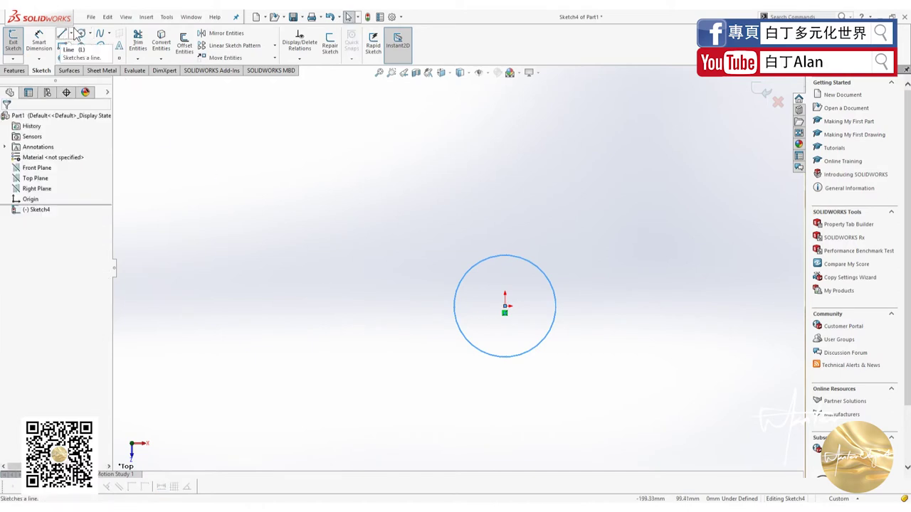
Step: Draw a vertical line through the circle and trim away its right half
{"action": "left_click", "coordinate": [71, 32]}
{"action": "left_click", "coordinate": [71, 44]}
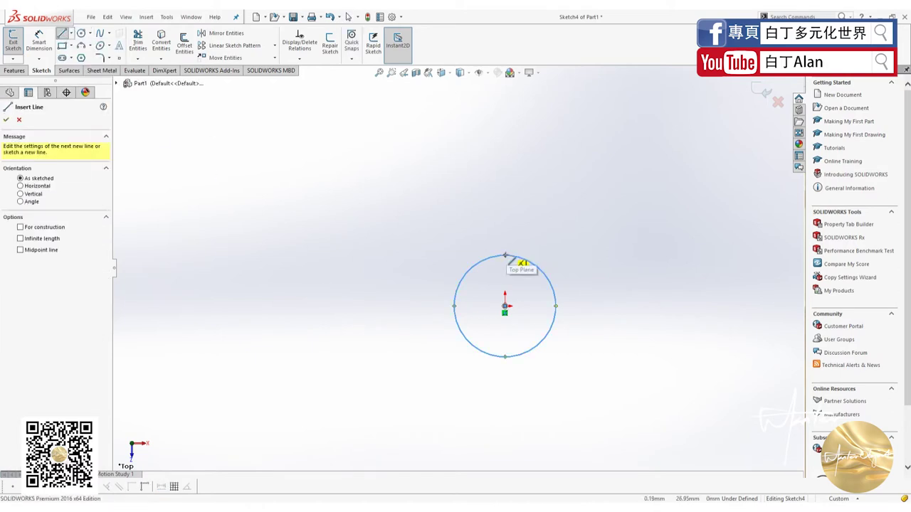
{"action": "left_click", "coordinate": [505, 255]}
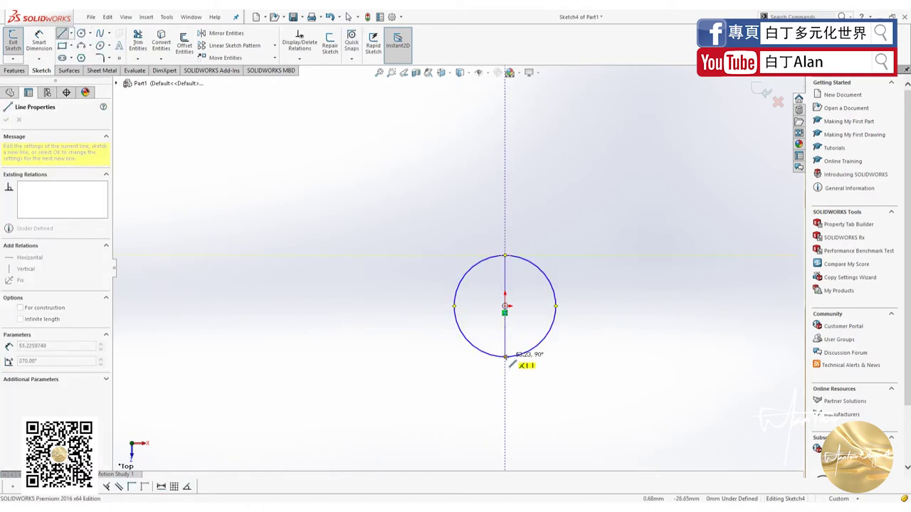
{"action": "left_click", "coordinate": [505, 356]}
{"action": "key", "text": "Escape"}
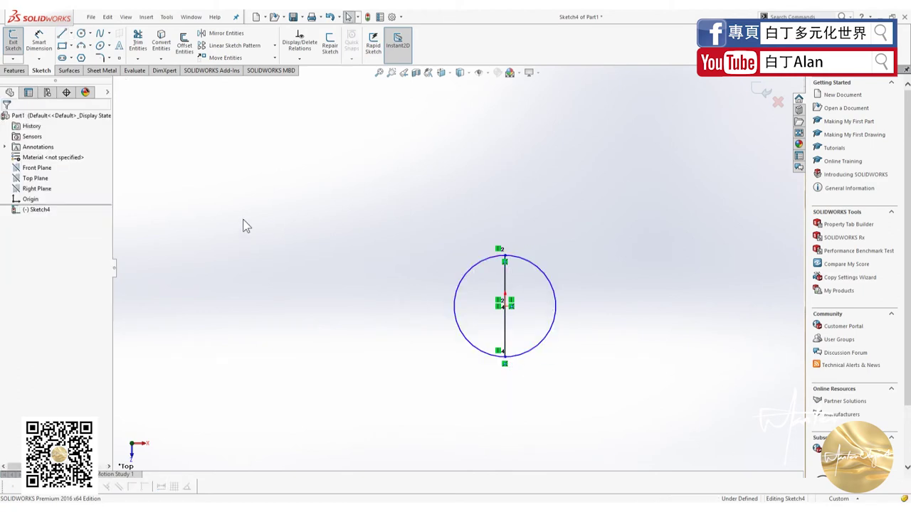
{"action": "left_click", "coordinate": [140, 41]}
{"action": "left_click_drag", "start_coordinate": [553, 363], "coordinate": [539, 282]}
{"action": "key", "text": "Escape"}
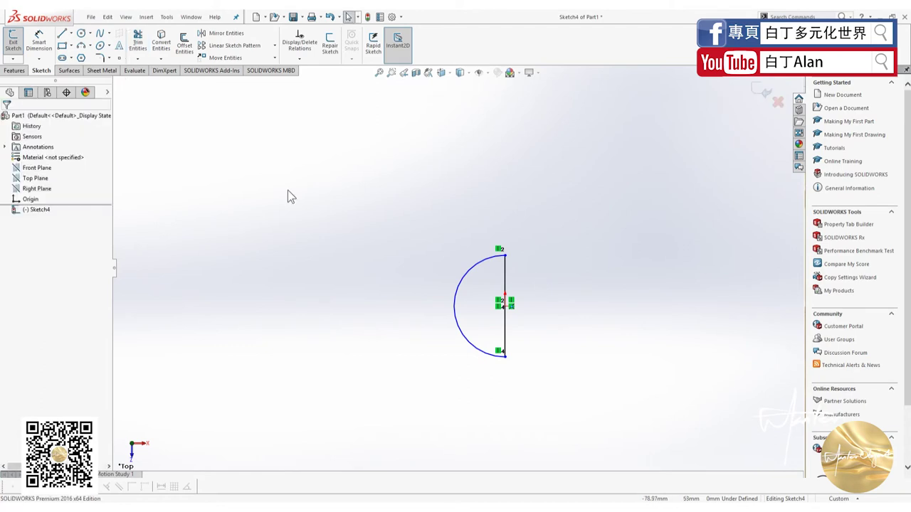
Step: Revolve the half-circle 360° about Line1 into a solid sphere
{"action": "left_click", "coordinate": [15, 71]}
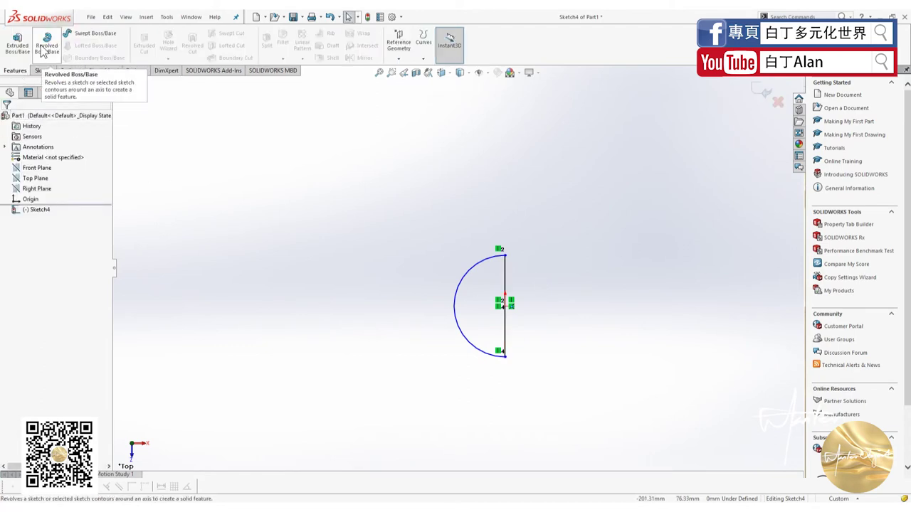
{"action": "left_click", "coordinate": [45, 44]}
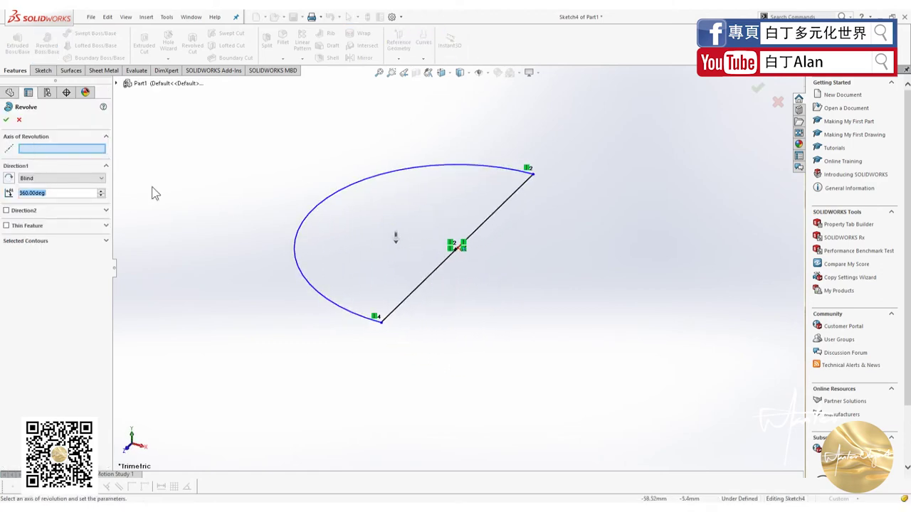
{"action": "left_click", "coordinate": [416, 293]}
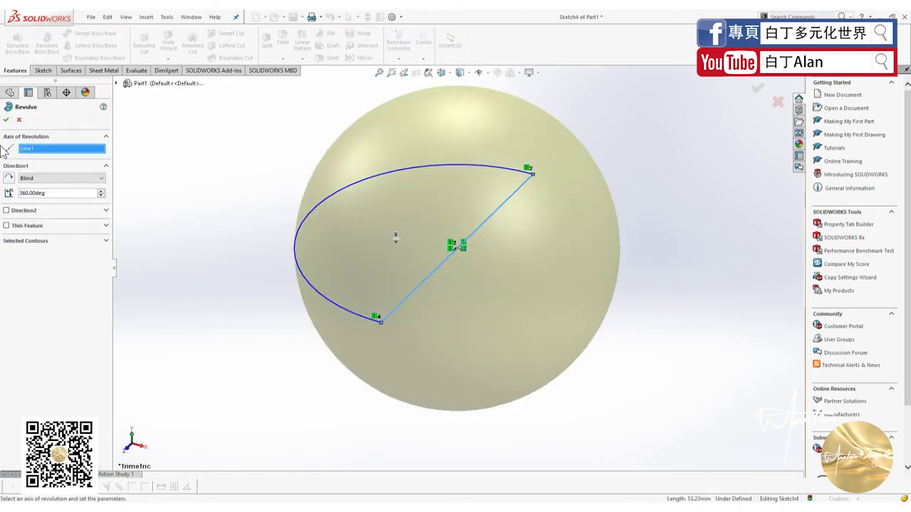
{"action": "left_click", "coordinate": [6, 121]}
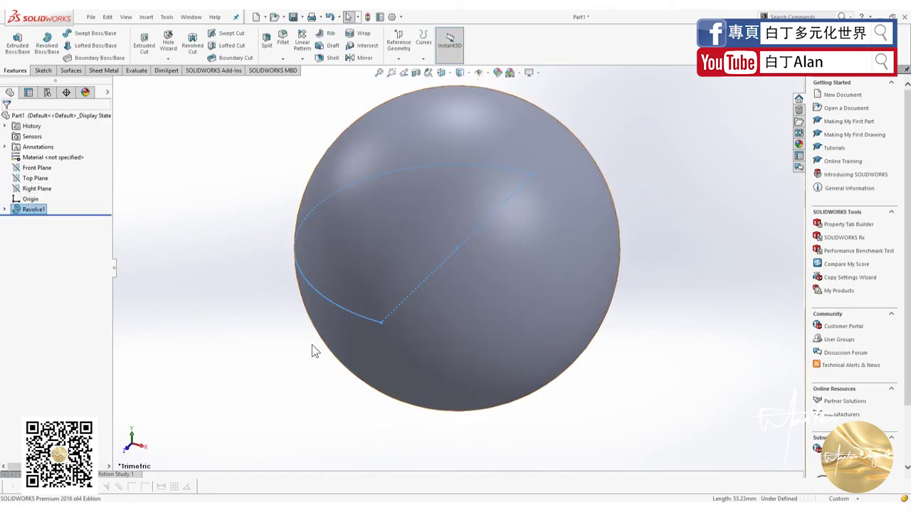
{"action": "mouse_move", "coordinate": [459, 191]}
{"action": "middle_mouse_down"}
{"action": "mouse_move", "coordinate": [454, 302]}
{"action": "mouse_move", "coordinate": [488, 270]}
{"action": "mouse_move", "coordinate": [477, 311]}
{"action": "mouse_move", "coordinate": [427, 340]}
{"action": "mouse_move", "coordinate": [470, 240]}
{"action": "middle_mouse_up"}
{"action": "scroll", "coordinate": [489, 271], "scroll_direction": "up", "scroll_amount": 3}
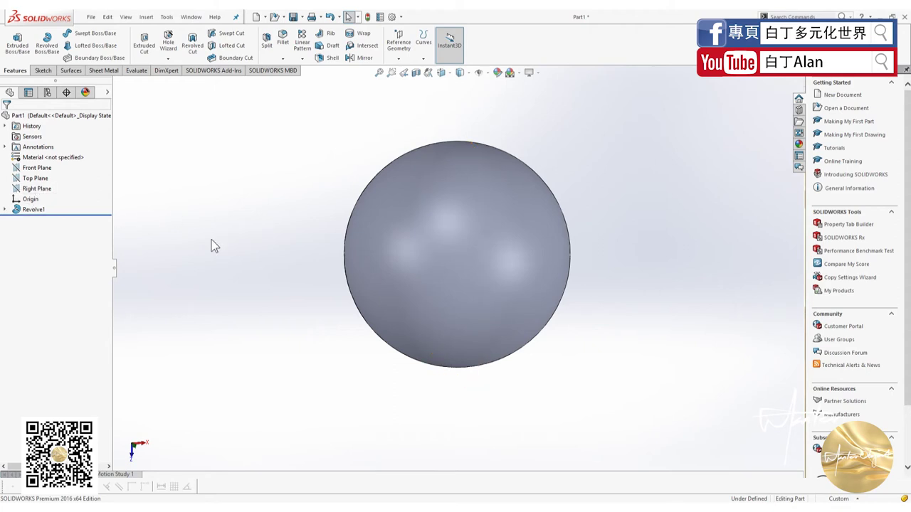
Step: Expand Revolve1 in the tree and inspect its half-circle sketch
{"action": "left_click", "coordinate": [31, 212]}
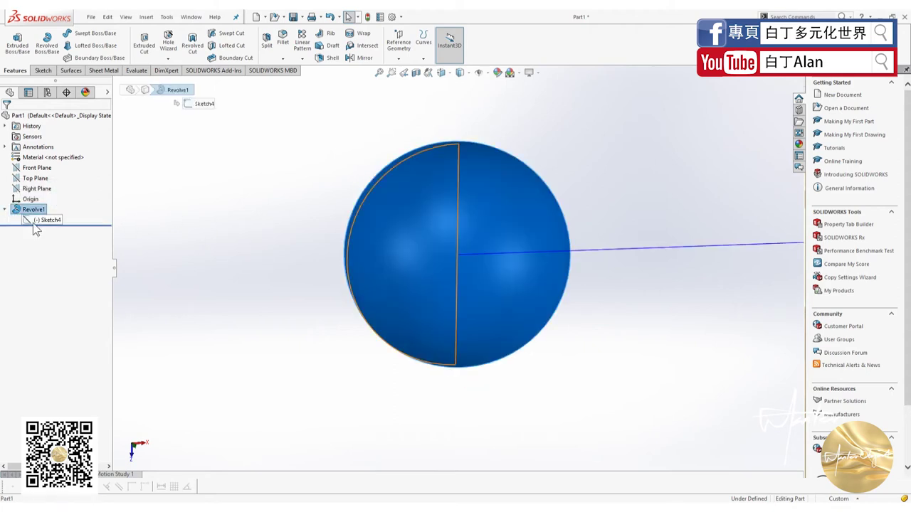
{"action": "left_click", "coordinate": [34, 222]}
{"action": "right_click", "coordinate": [34, 224]}
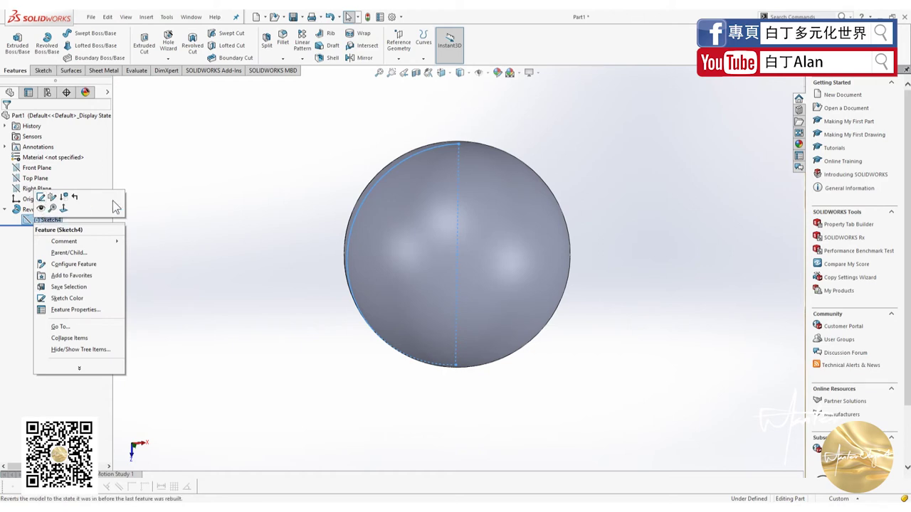
{"action": "left_click", "coordinate": [235, 242]}
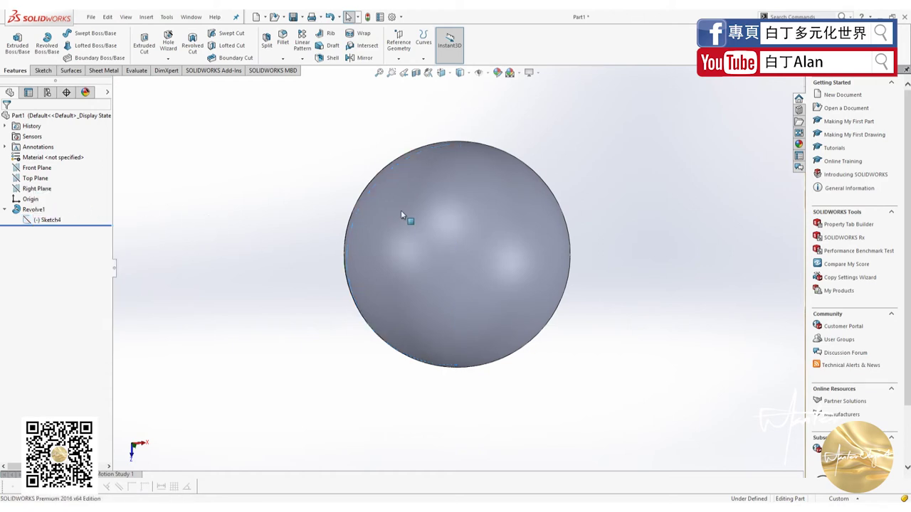
Step: Change Revolve1's angle to 180 degrees, check the preview, and accept it
{"action": "right_click", "coordinate": [32, 209]}
{"action": "left_click", "coordinate": [28, 188]}
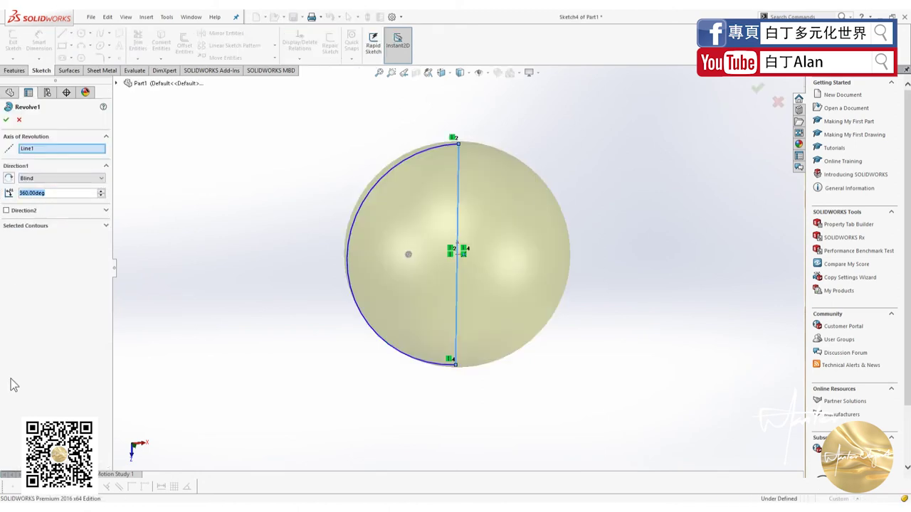
{"action": "type", "text": "80"}
{"action": "key", "text": "Return"}
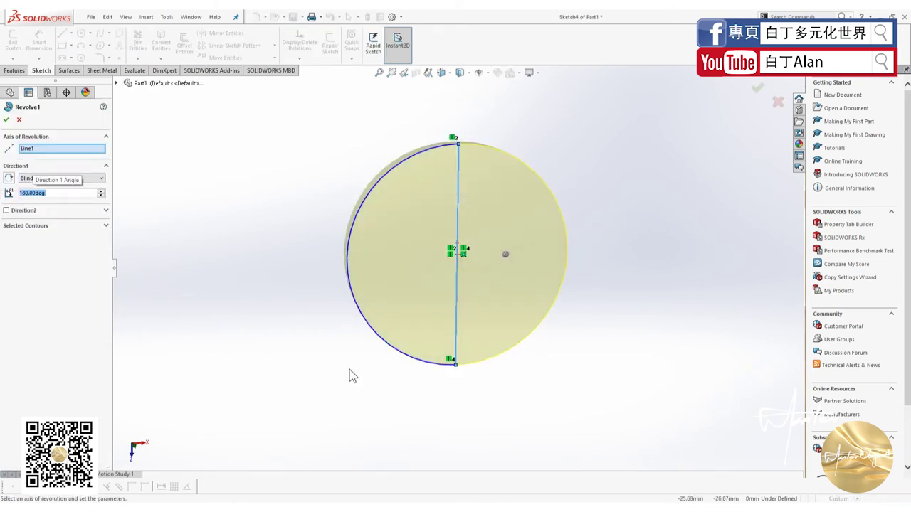
{"action": "mouse_move", "coordinate": [349, 374]}
{"action": "middle_mouse_down"}
{"action": "mouse_move", "coordinate": [380, 454]}
{"action": "mouse_move", "coordinate": [493, 345]}
{"action": "middle_mouse_up"}
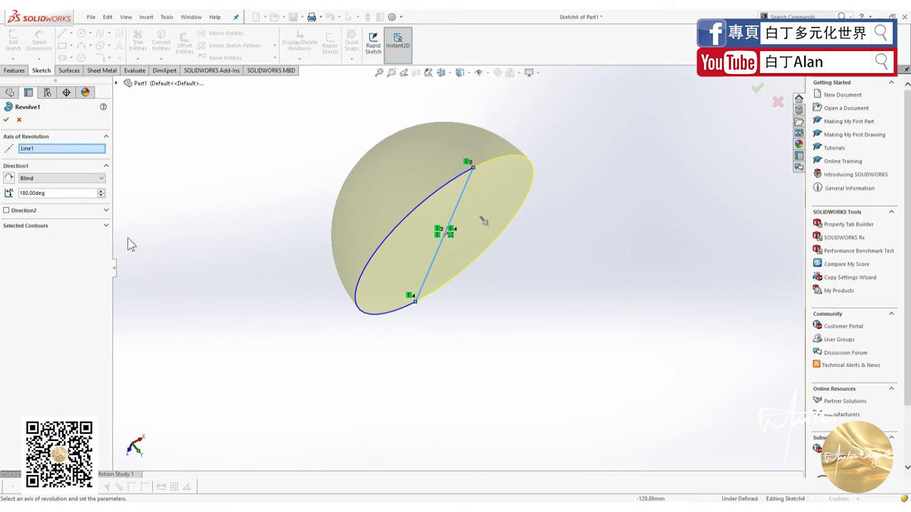
{"action": "left_click", "coordinate": [6, 119]}
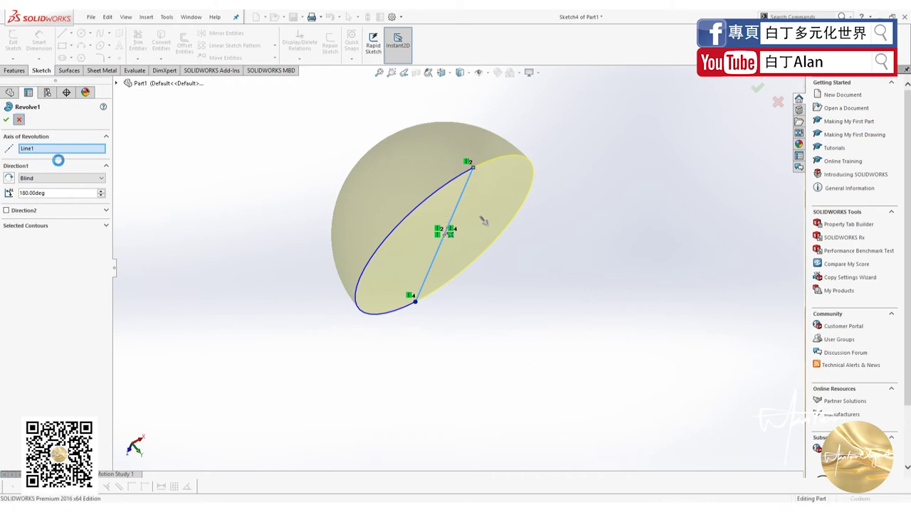
Step: View the Top Plane normal-to and zoom so the sphere fills the screen
{"action": "left_click", "coordinate": [42, 221]}
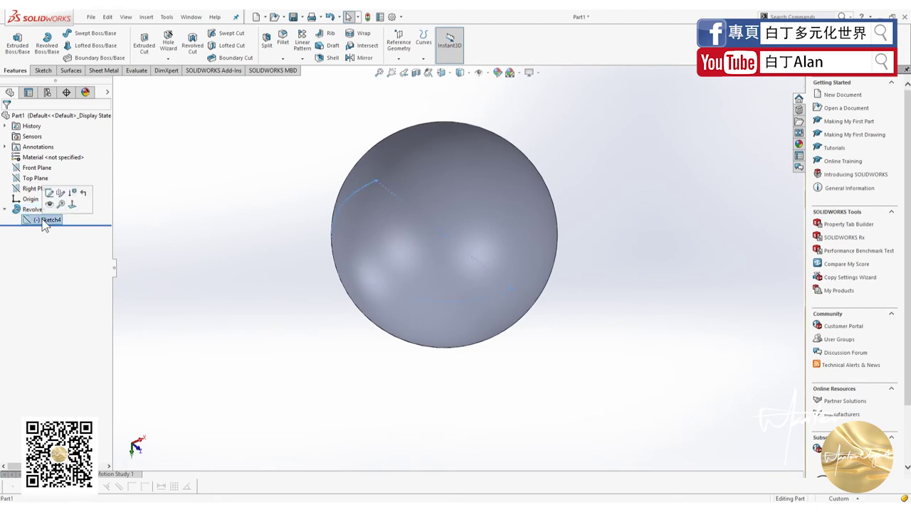
{"action": "left_click", "coordinate": [27, 179]}
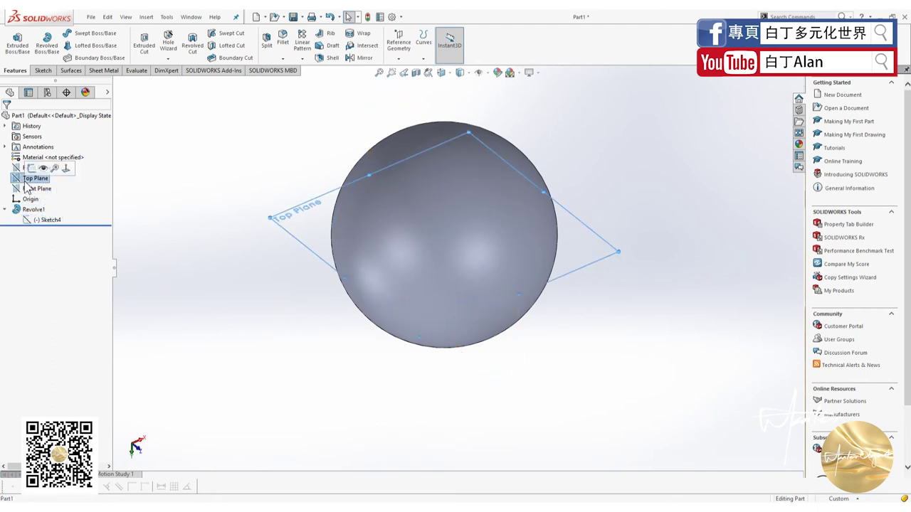
{"action": "left_click", "coordinate": [65, 168]}
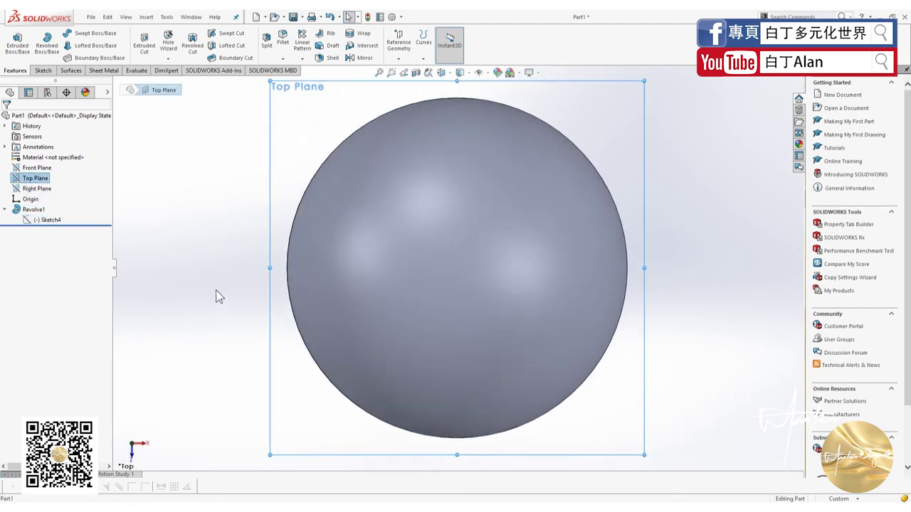
{"action": "scroll", "coordinate": [221, 281], "scroll_direction": "down", "scroll_amount": 5}
{"action": "scroll", "coordinate": [286, 333], "scroll_direction": "up", "scroll_amount": 8}
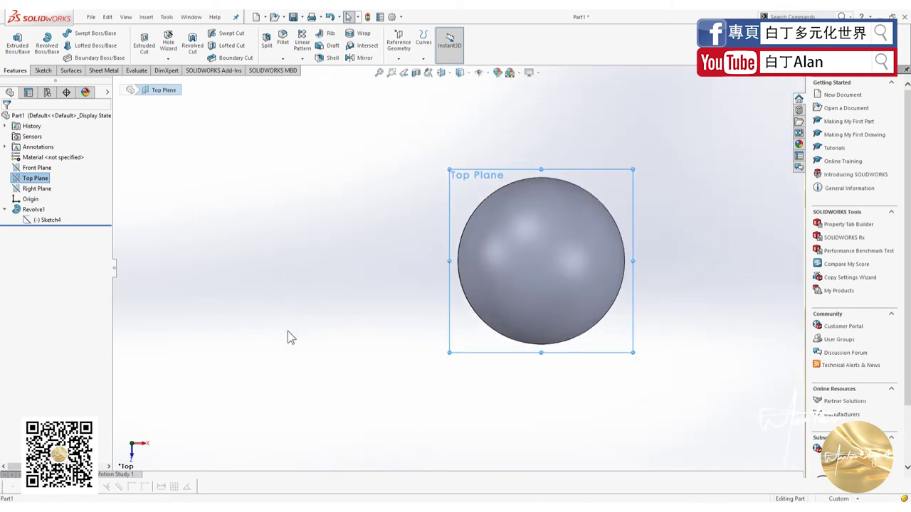
{"action": "scroll", "coordinate": [537, 292], "scroll_direction": "down", "scroll_amount": 2}
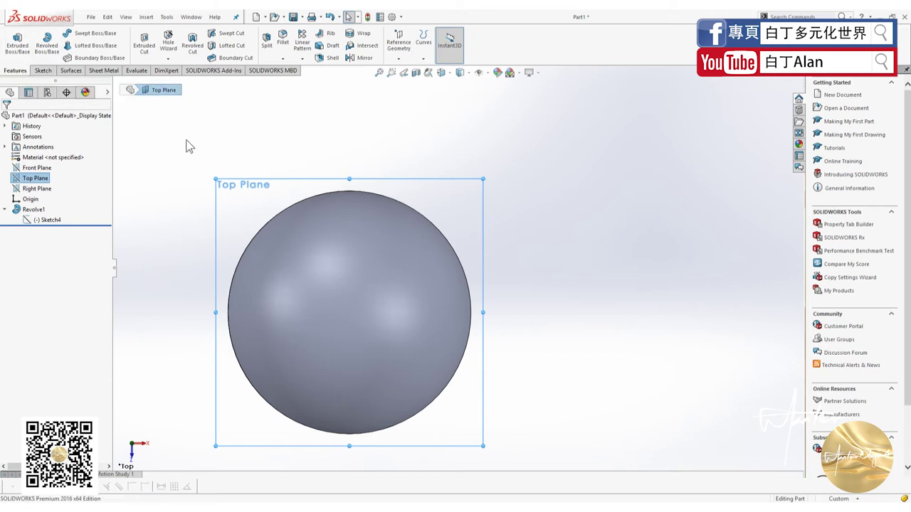
Step: Start a sketch on the Top Plane and draw a circle touching the sphere's top edge
{"action": "key", "text": "z"}
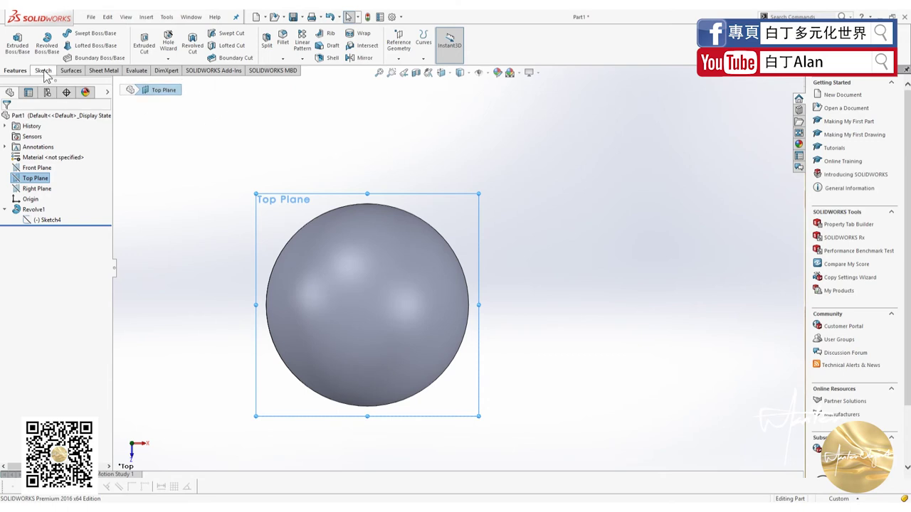
{"action": "left_click", "coordinate": [41, 71]}
{"action": "left_click", "coordinate": [13, 41]}
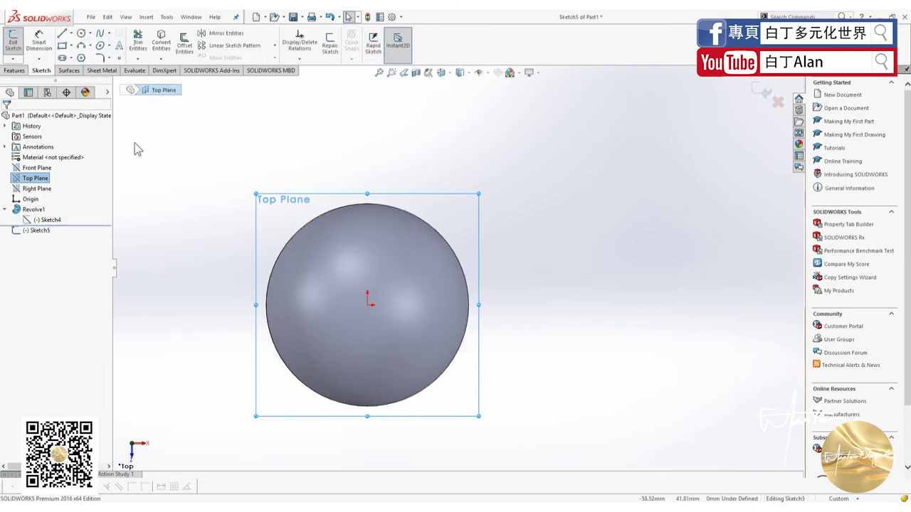
{"action": "left_click", "coordinate": [81, 33]}
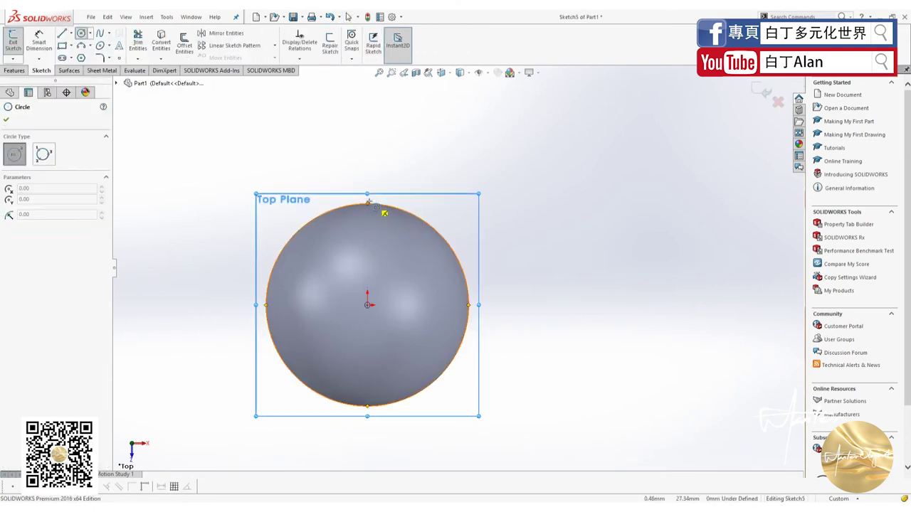
{"action": "left_click", "coordinate": [367, 174]}
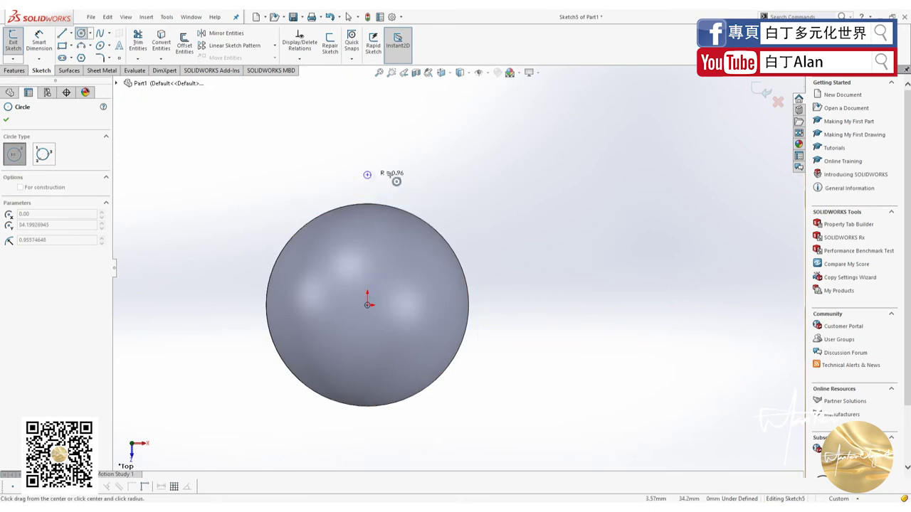
{"action": "left_click", "coordinate": [421, 182]}
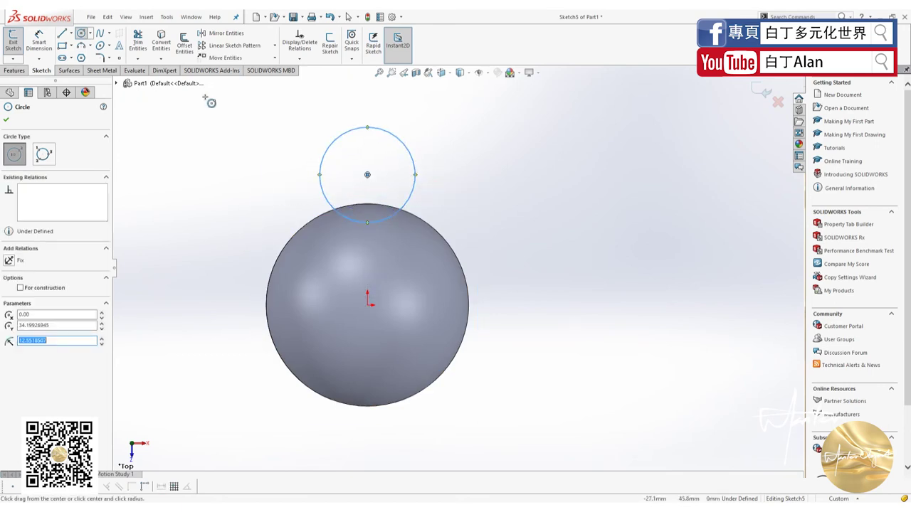
{"action": "key", "text": "Escape"}
Step: Draw a horizontal centerline through the origin spanning the sphere
{"action": "left_click", "coordinate": [69, 33]}
{"action": "left_click", "coordinate": [86, 56]}
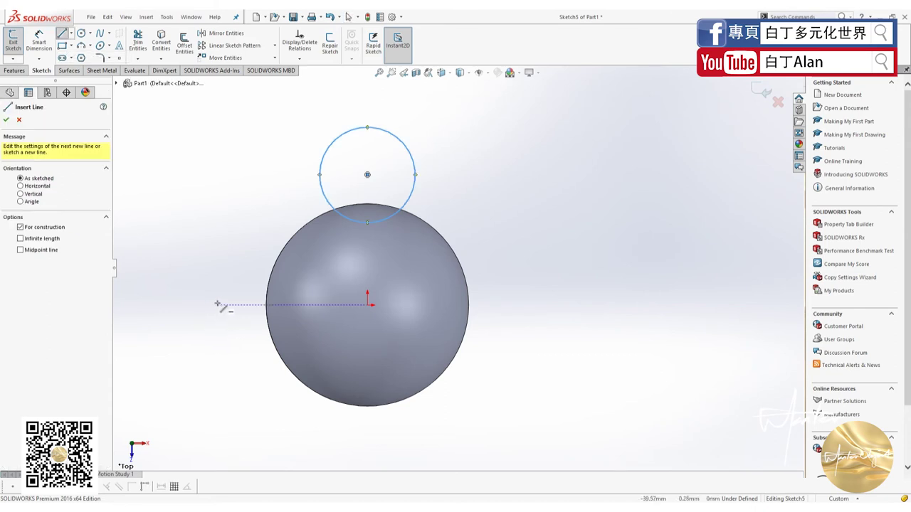
{"action": "left_click_drag", "start_coordinate": [216, 305], "coordinate": [369, 304]}
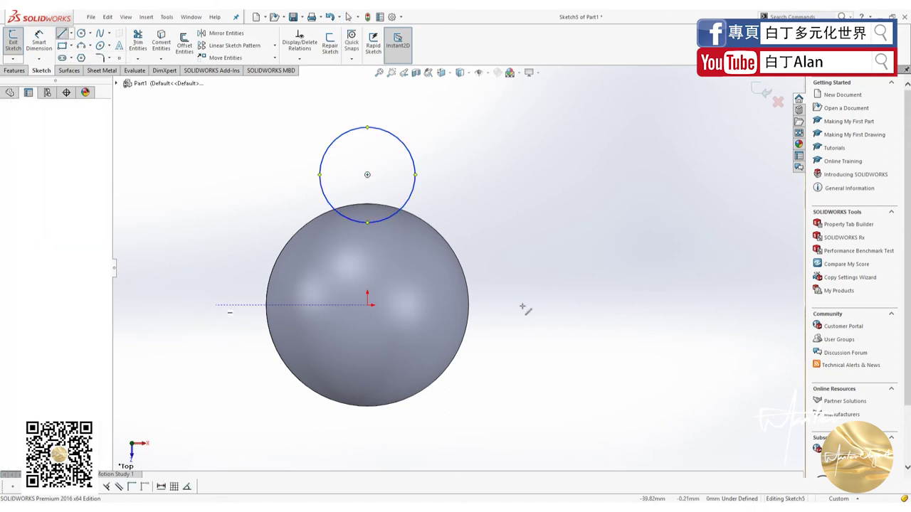
{"action": "left_click", "coordinate": [560, 304]}
{"action": "key", "text": "Escape"}
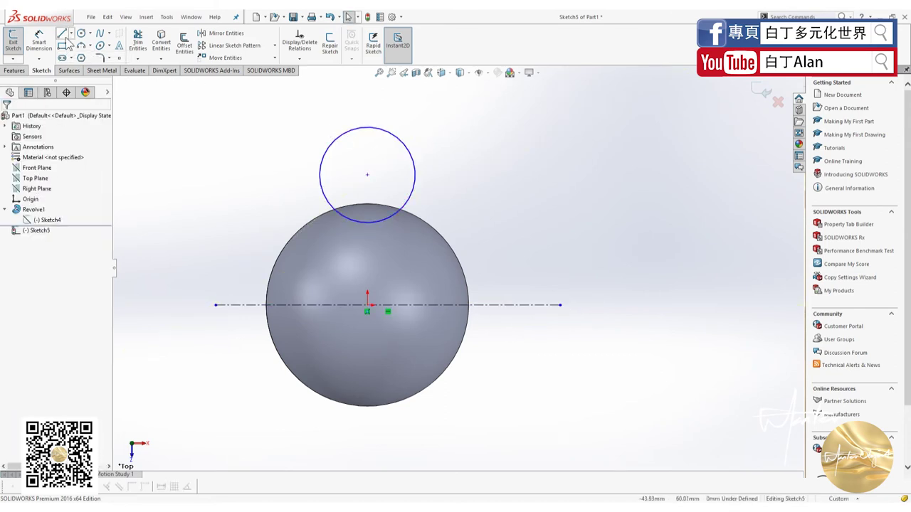
Step: Draw a vertical line from the circle's top point to its bottom point
{"action": "left_click", "coordinate": [62, 33]}
{"action": "left_click", "coordinate": [367, 127]}
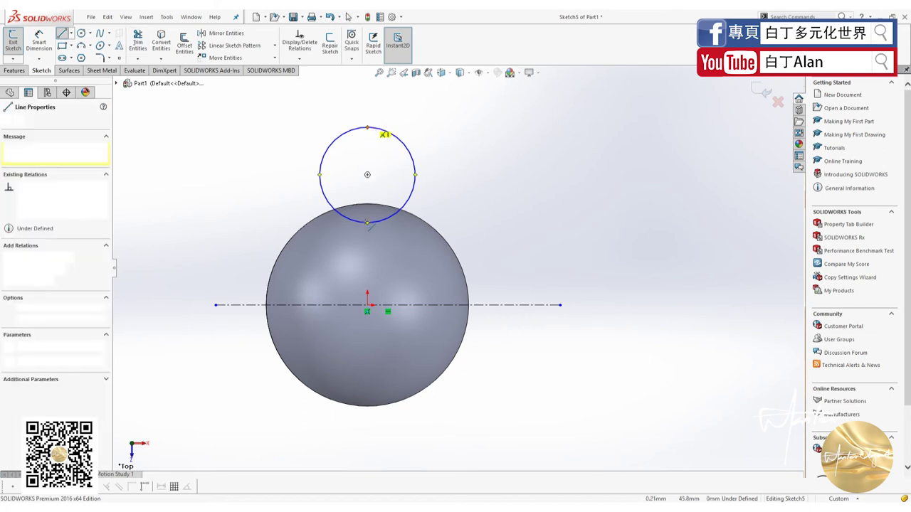
{"action": "left_click", "coordinate": [368, 222]}
{"action": "key", "text": "Escape"}
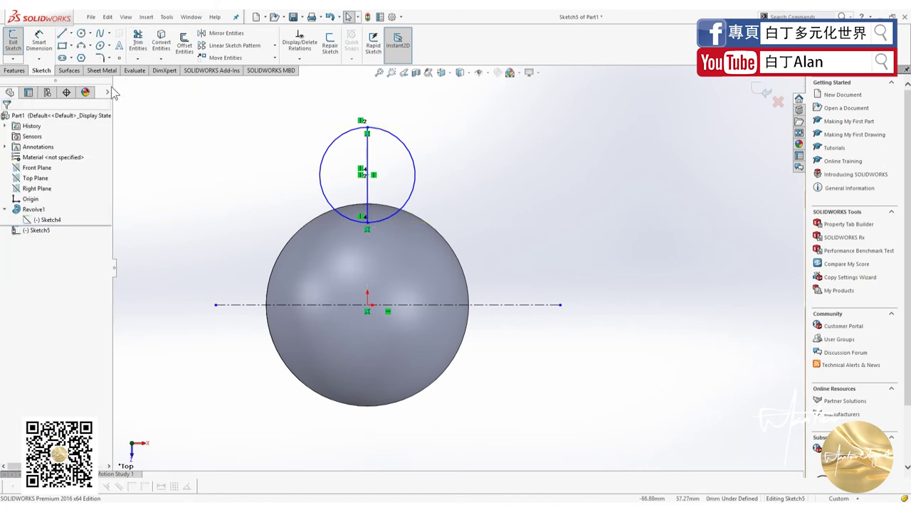
{"action": "left_click_drag", "start_coordinate": [346, 167], "coordinate": [295, 197]}
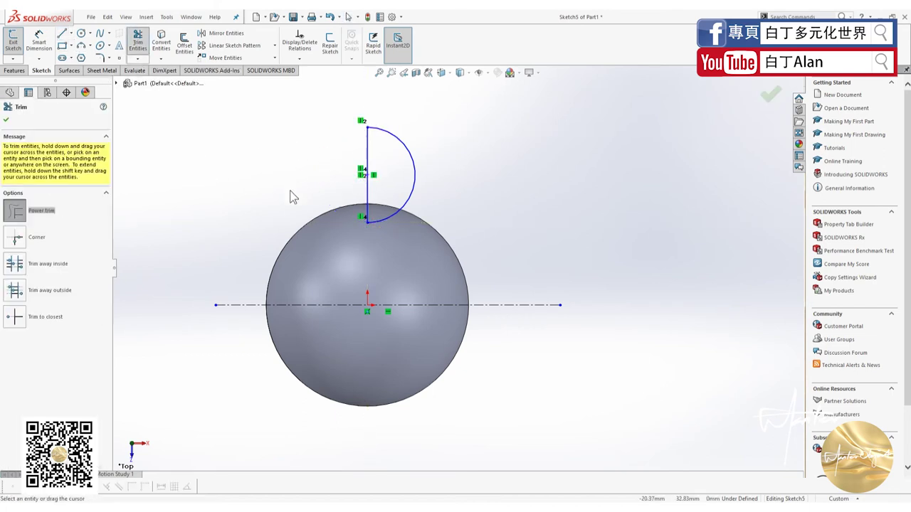
{"action": "key", "text": "Escape"}
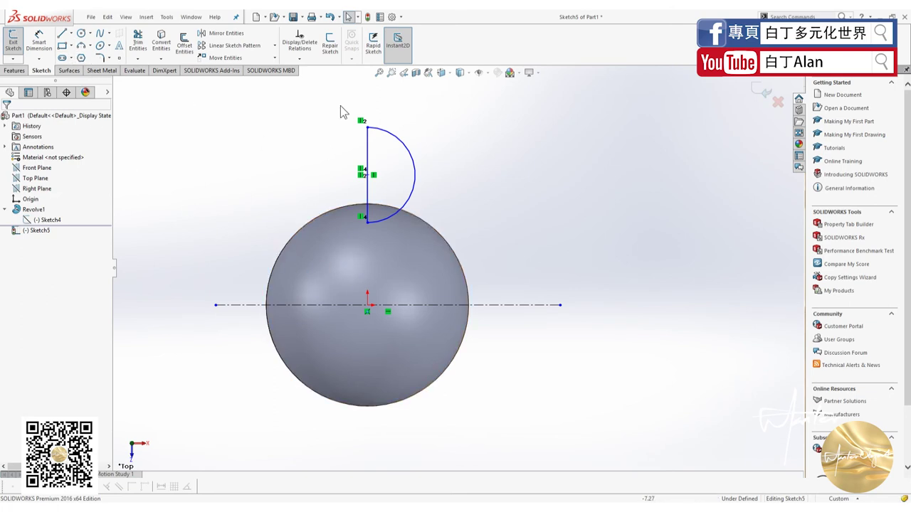
{"action": "left_click_drag", "start_coordinate": [339, 99], "coordinate": [443, 240]}
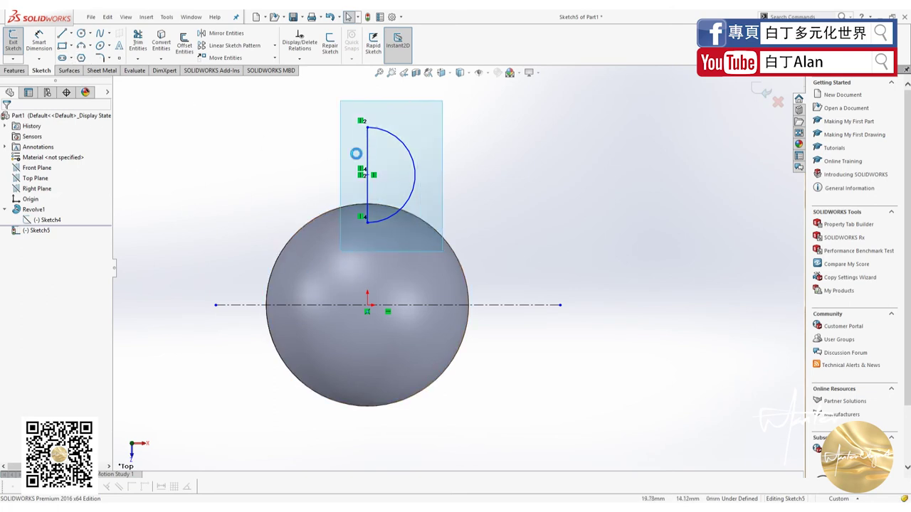
{"action": "left_click", "coordinate": [232, 39]}
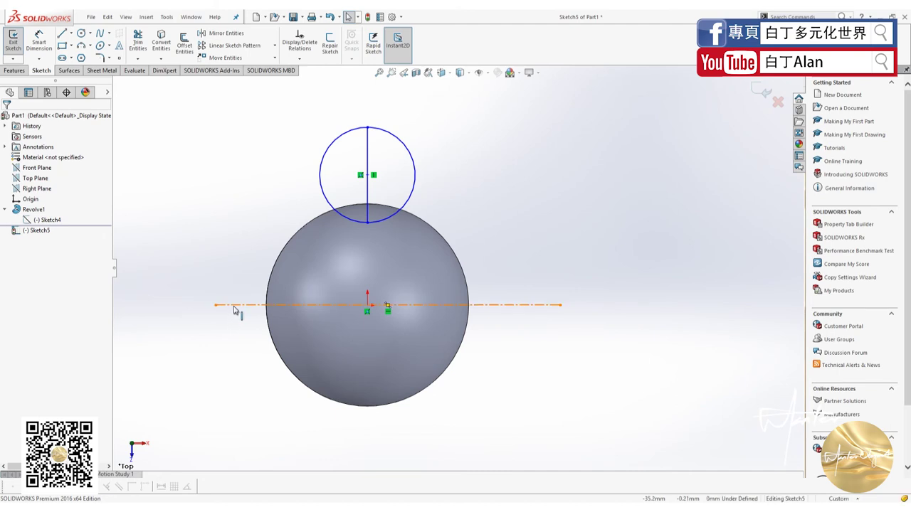
{"action": "left_click", "coordinate": [233, 306]}
{"action": "key", "text": "Escape"}
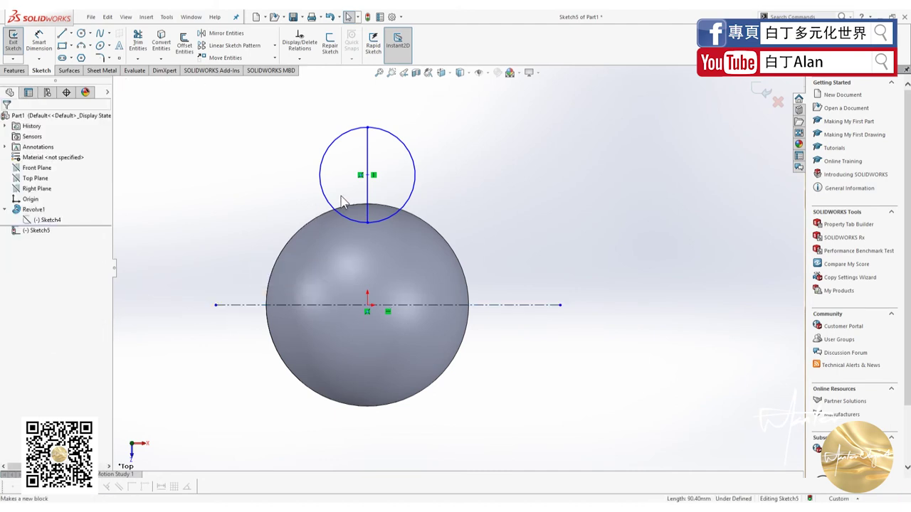
{"action": "left_click", "coordinate": [342, 201]}
{"action": "key", "text": "Delete"}
{"action": "left_click", "coordinate": [137, 41]}
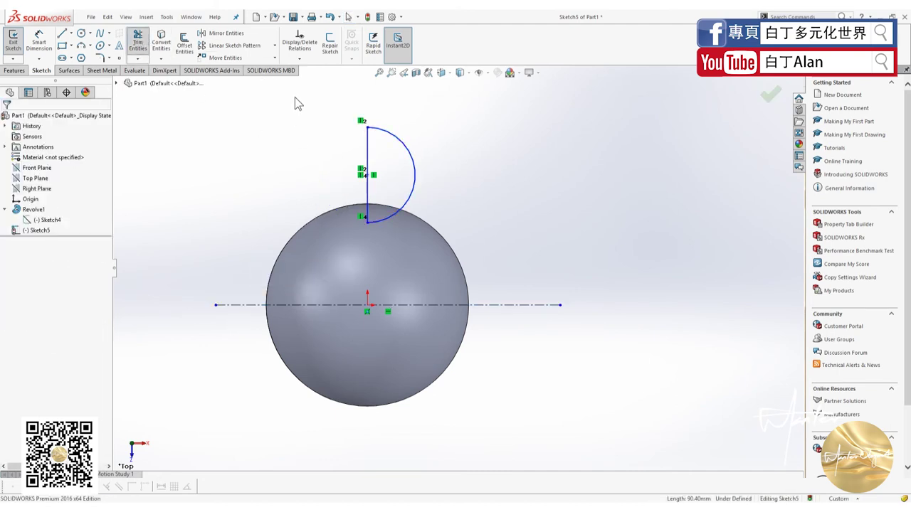
Step: Start Mirror Entities, then clear the wrongly picked centerline and vertical mirror line
{"action": "left_click", "coordinate": [220, 33]}
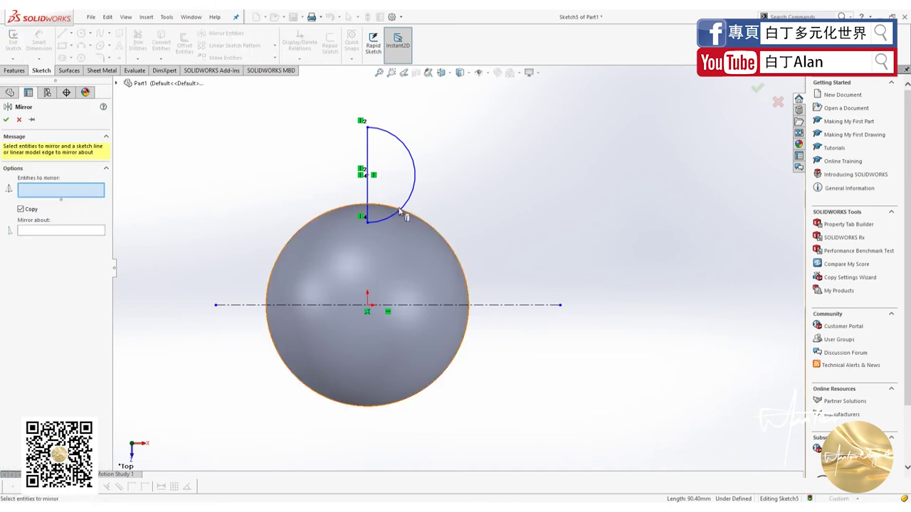
{"action": "left_click", "coordinate": [260, 305]}
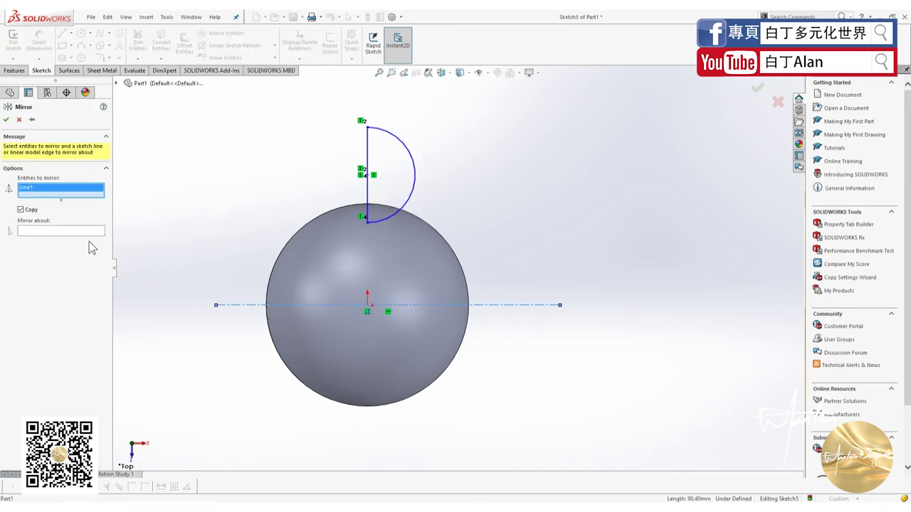
{"action": "left_click", "coordinate": [66, 229]}
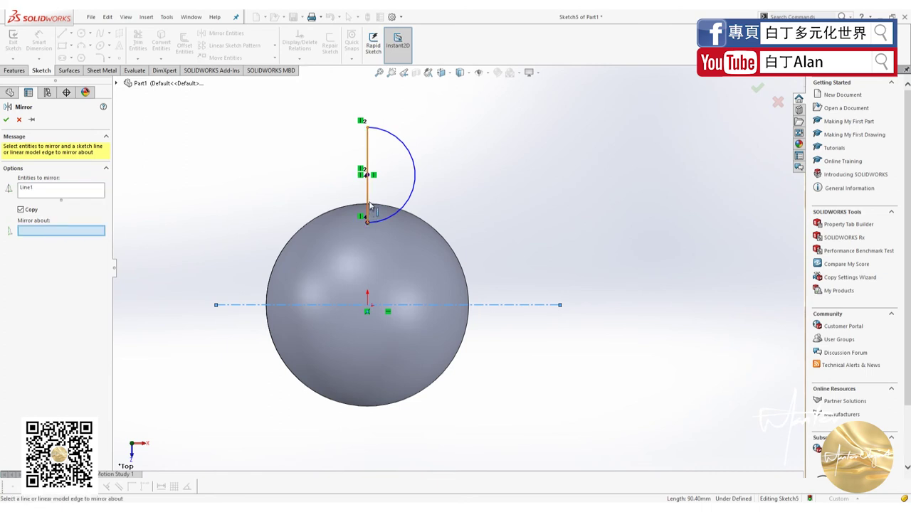
{"action": "left_click", "coordinate": [368, 212]}
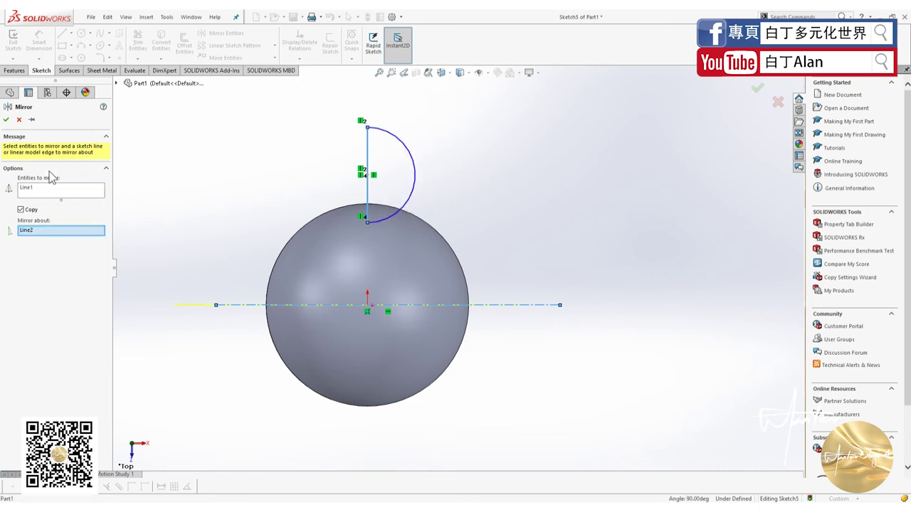
{"action": "left_click", "coordinate": [58, 202]}
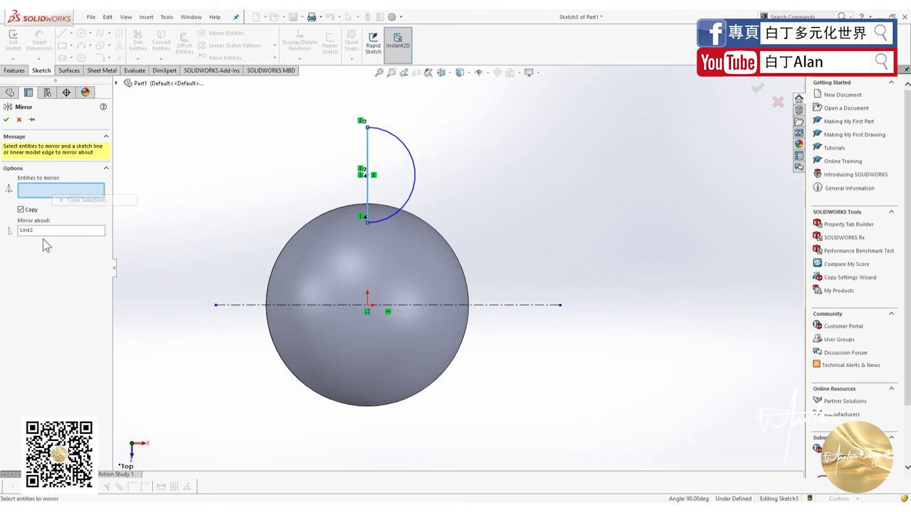
{"action": "right_click", "coordinate": [45, 233]}
{"action": "left_click", "coordinate": [69, 250]}
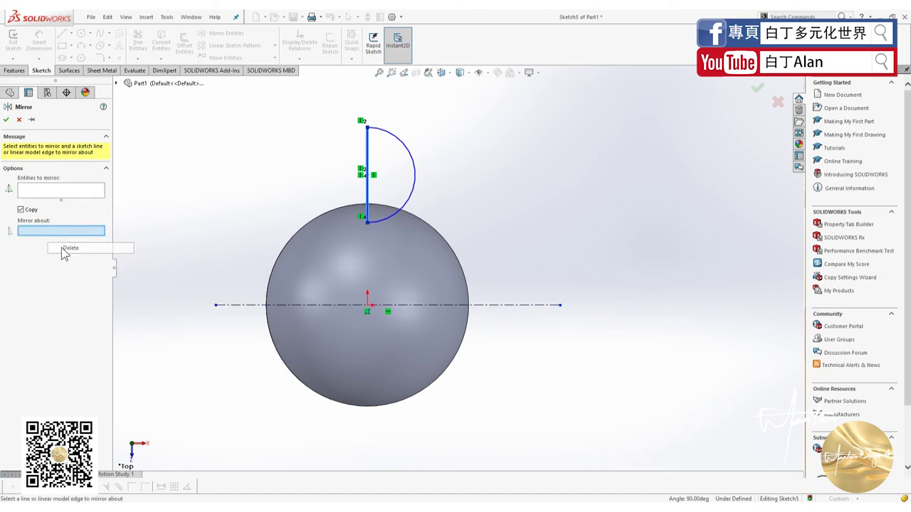
Step: Mirror Arc1 and Line2 about the horizontal centerline Line1
{"action": "left_click", "coordinate": [56, 195]}
{"action": "left_click", "coordinate": [416, 190]}
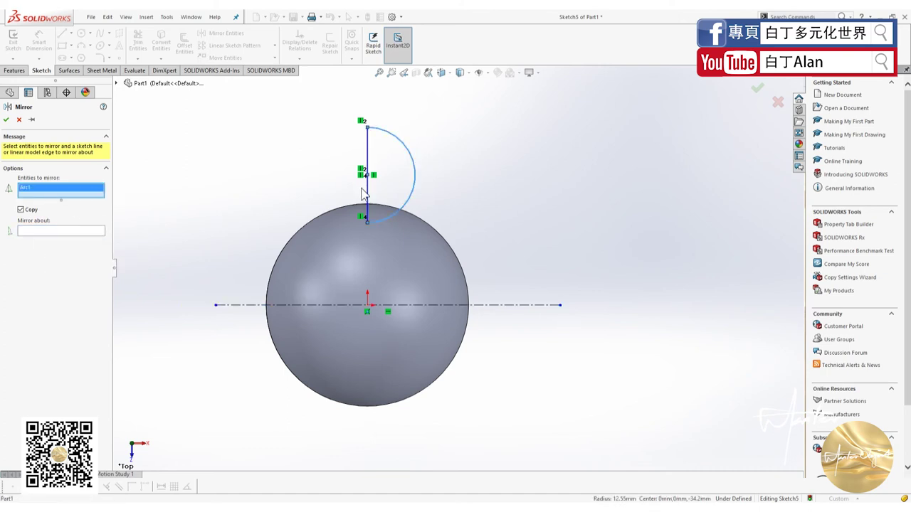
{"action": "left_click", "coordinate": [367, 194]}
{"action": "left_click", "coordinate": [77, 239]}
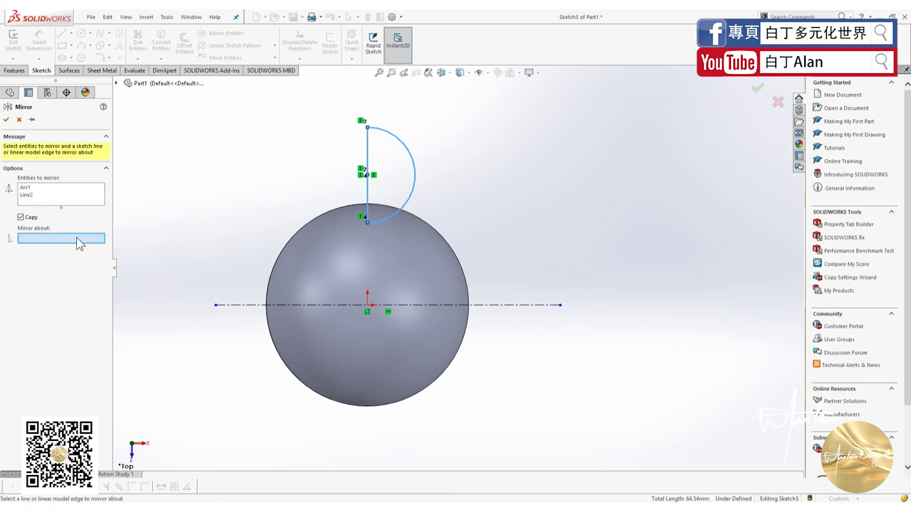
{"action": "left_click", "coordinate": [237, 305]}
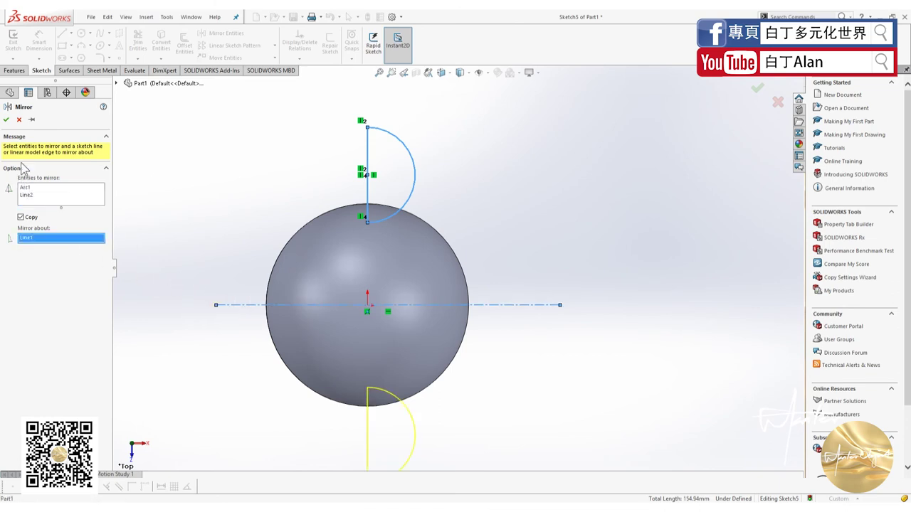
{"action": "left_click", "coordinate": [6, 120]}
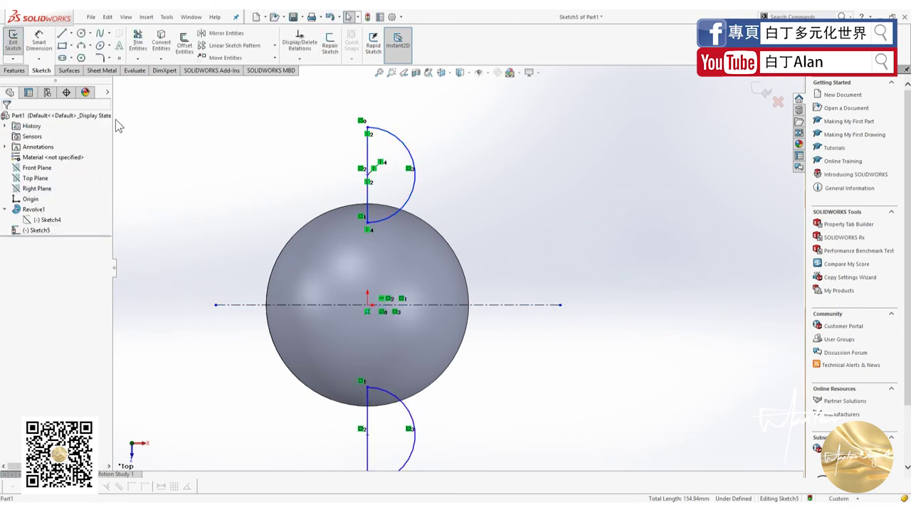
Step: Revolve Sketch5 about the vertical Line2 into balls on the sphere's top and bottom
{"action": "left_click", "coordinate": [19, 73]}
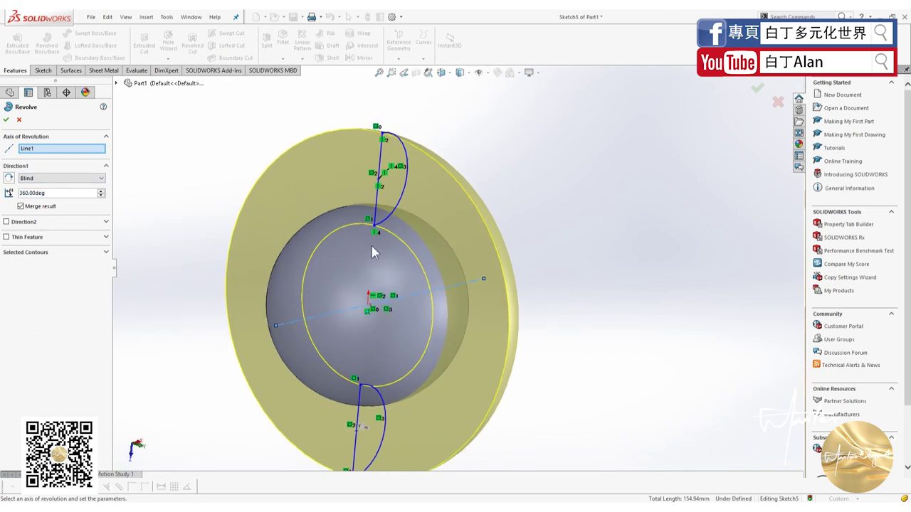
{"action": "right_click", "coordinate": [48, 151]}
{"action": "left_click", "coordinate": [57, 167]}
{"action": "left_click", "coordinate": [378, 189]}
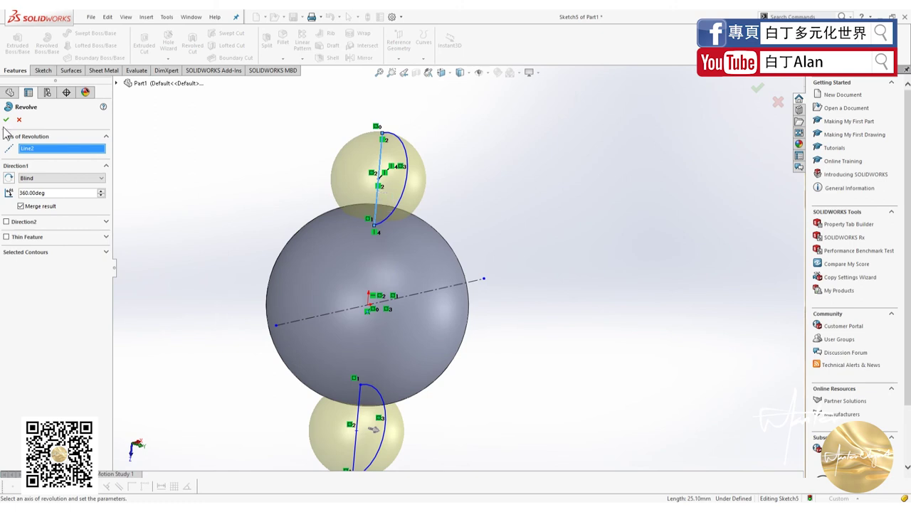
{"action": "left_click", "coordinate": [5, 120]}
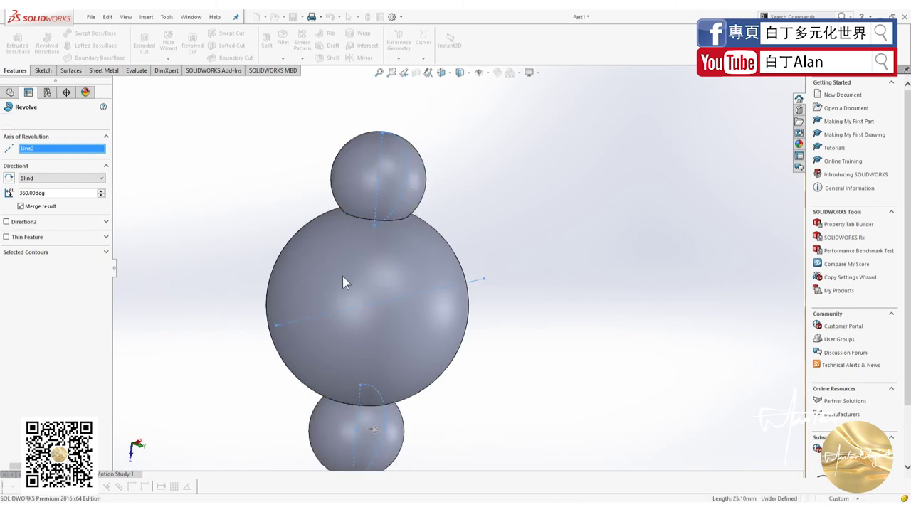
Step: Delete Revolve2 while keeping Sketch5
{"action": "right_click", "coordinate": [25, 230]}
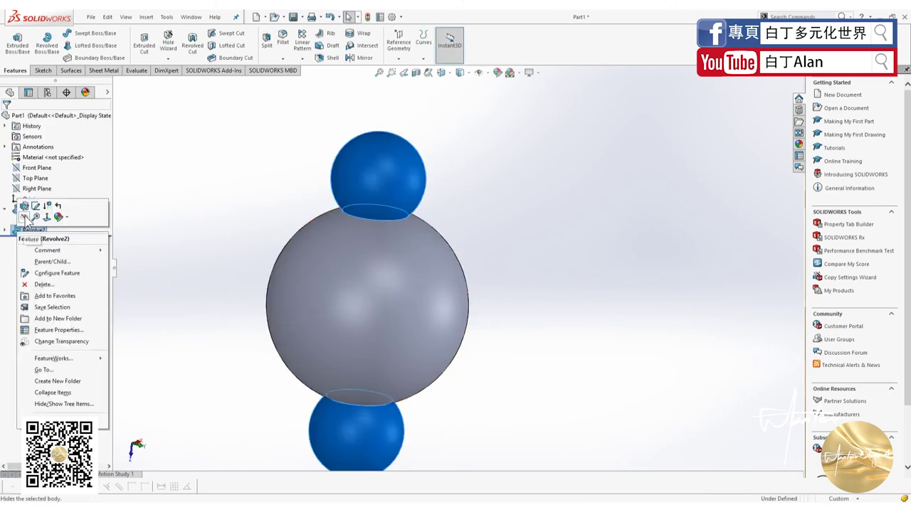
{"action": "left_click", "coordinate": [51, 221]}
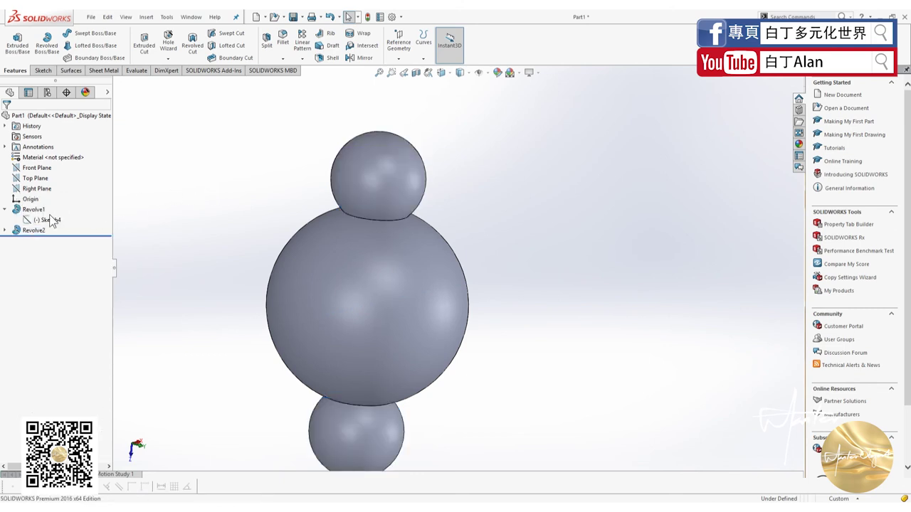
{"action": "left_click", "coordinate": [27, 230]}
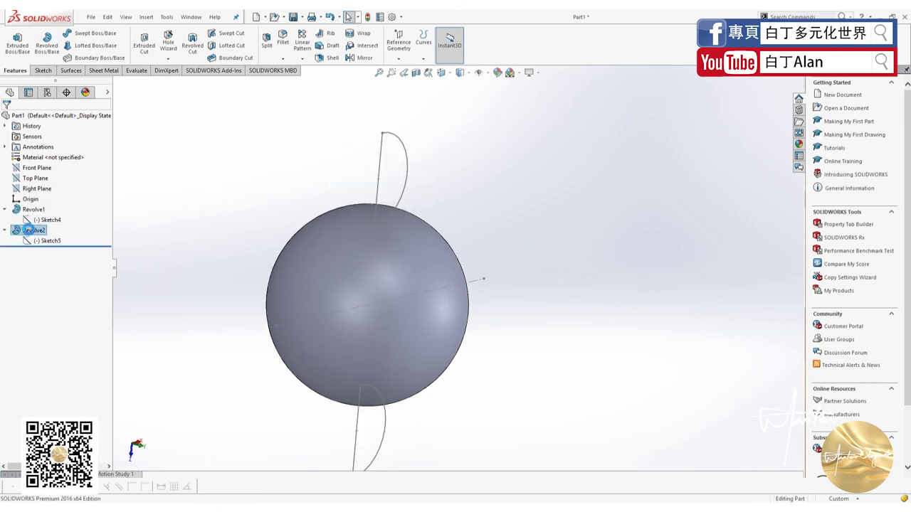
Step: Revolved-cut Sketch5 360° about Line2@Sketch5 to pocket the sphere's top and bottom
{"action": "left_click", "coordinate": [36, 235]}
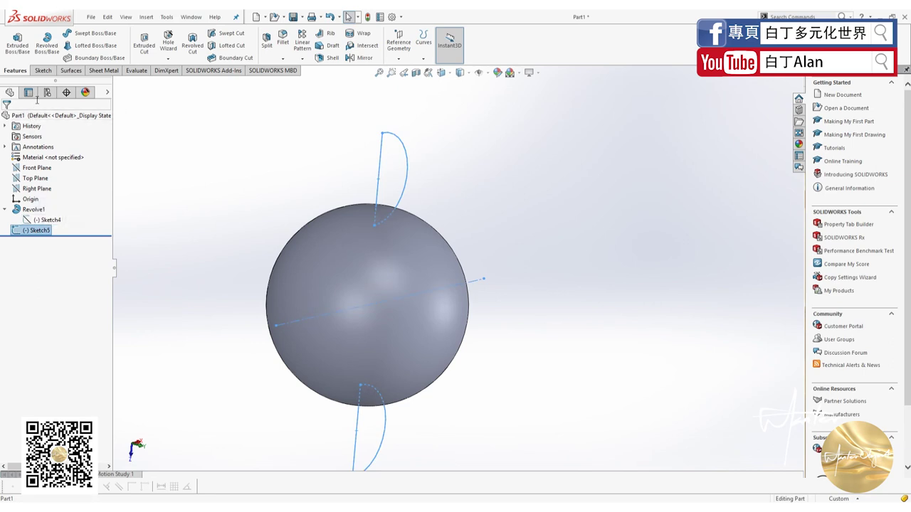
{"action": "left_click", "coordinate": [191, 50]}
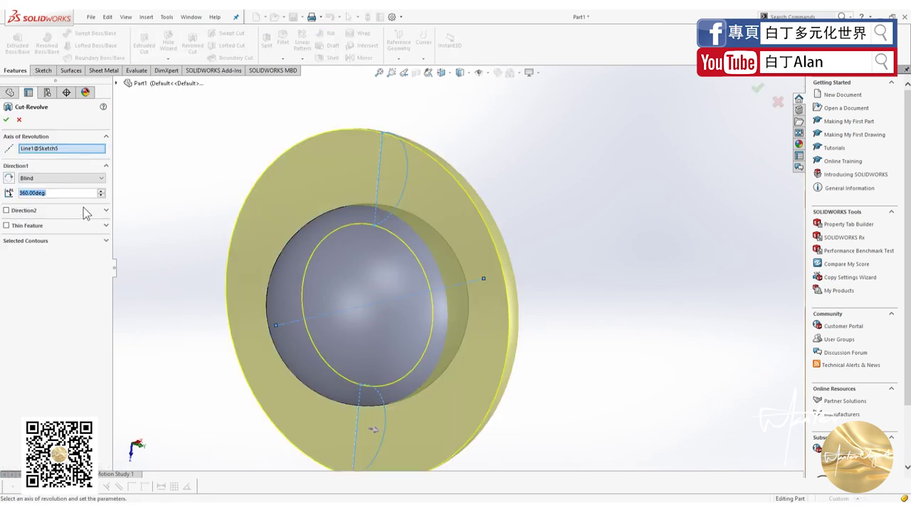
{"action": "right_click", "coordinate": [43, 148]}
{"action": "left_click", "coordinate": [65, 165]}
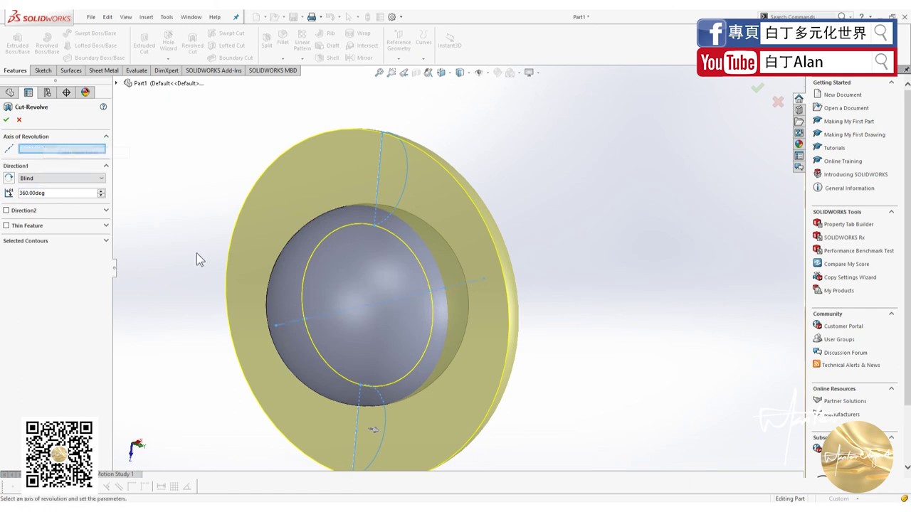
{"action": "left_click", "coordinate": [382, 175]}
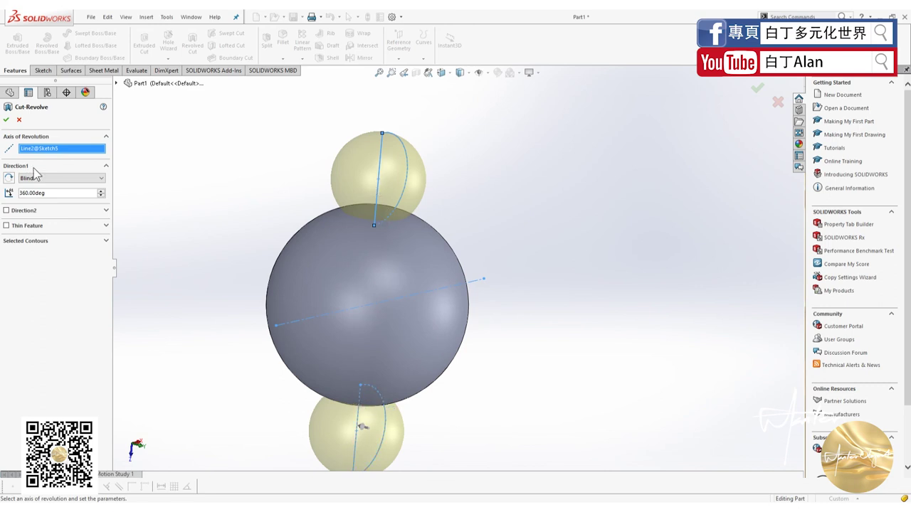
{"action": "left_click", "coordinate": [7, 120]}
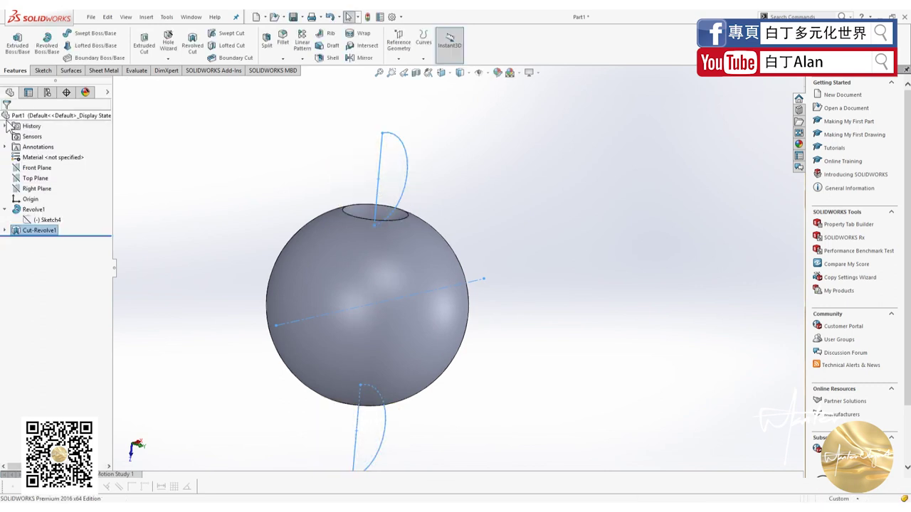
{"action": "mouse_move", "coordinate": [332, 335]}
{"action": "middle_mouse_down"}
{"action": "mouse_move", "coordinate": [392, 396]}
{"action": "mouse_move", "coordinate": [424, 326]}
{"action": "mouse_move", "coordinate": [408, 282]}
{"action": "middle_mouse_up"}
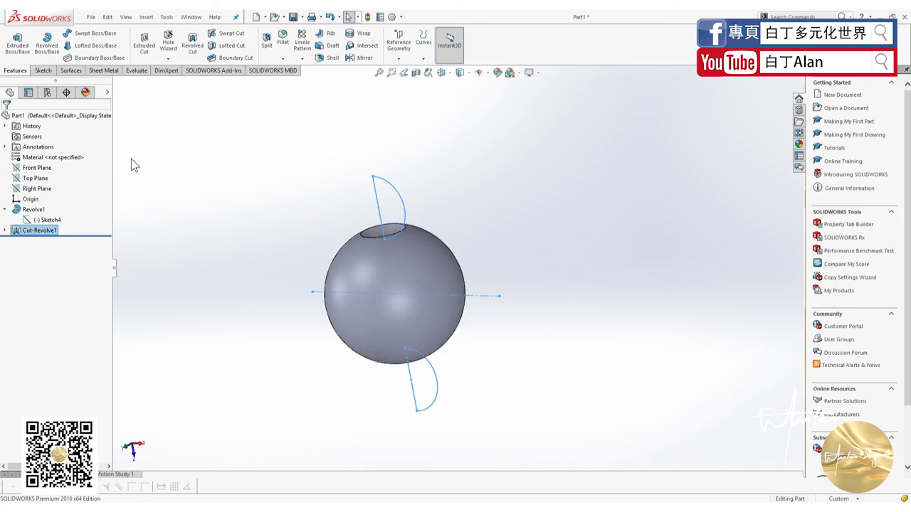
{"action": "left_click", "coordinate": [36, 71]}
{"action": "left_click", "coordinate": [16, 70]}
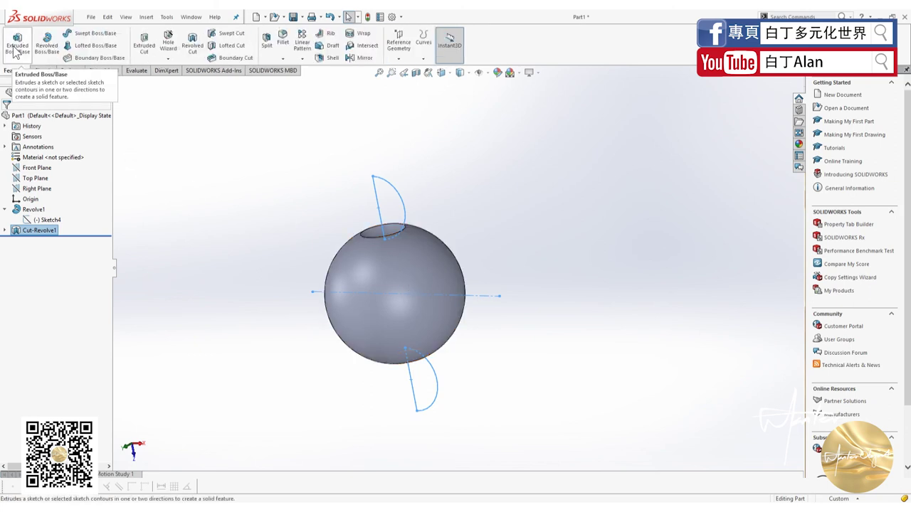
{"action": "middle_click_drag", "start_coordinate": [449, 281], "coordinate": [451, 300]}
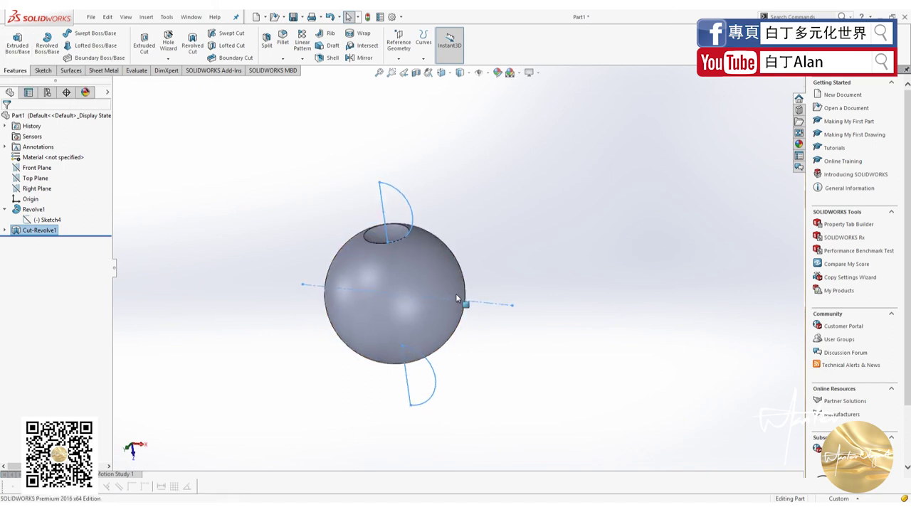
{"action": "scroll", "coordinate": [451, 303], "scroll_direction": "down", "scroll_amount": 2}
{"action": "scroll", "coordinate": [448, 313], "scroll_direction": "up", "scroll_amount": 1}
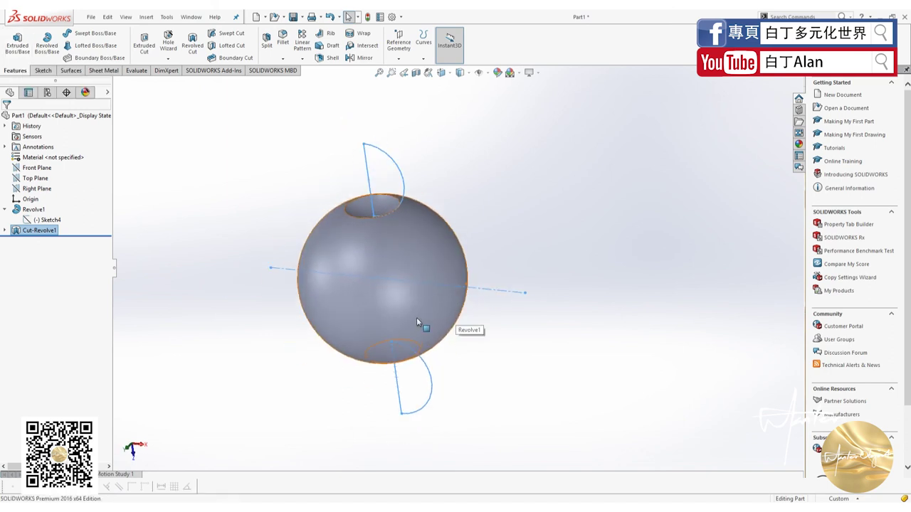
{"action": "scroll", "coordinate": [416, 322], "scroll_direction": "up", "scroll_amount": 1}
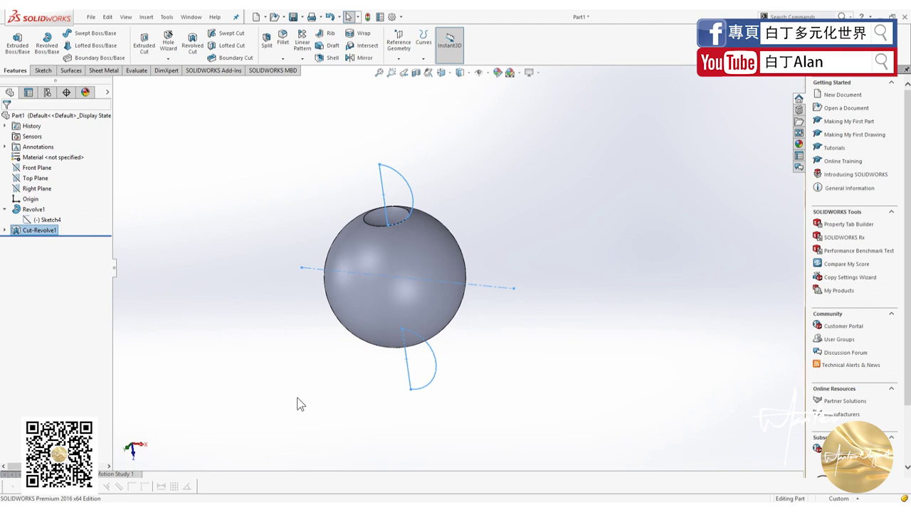